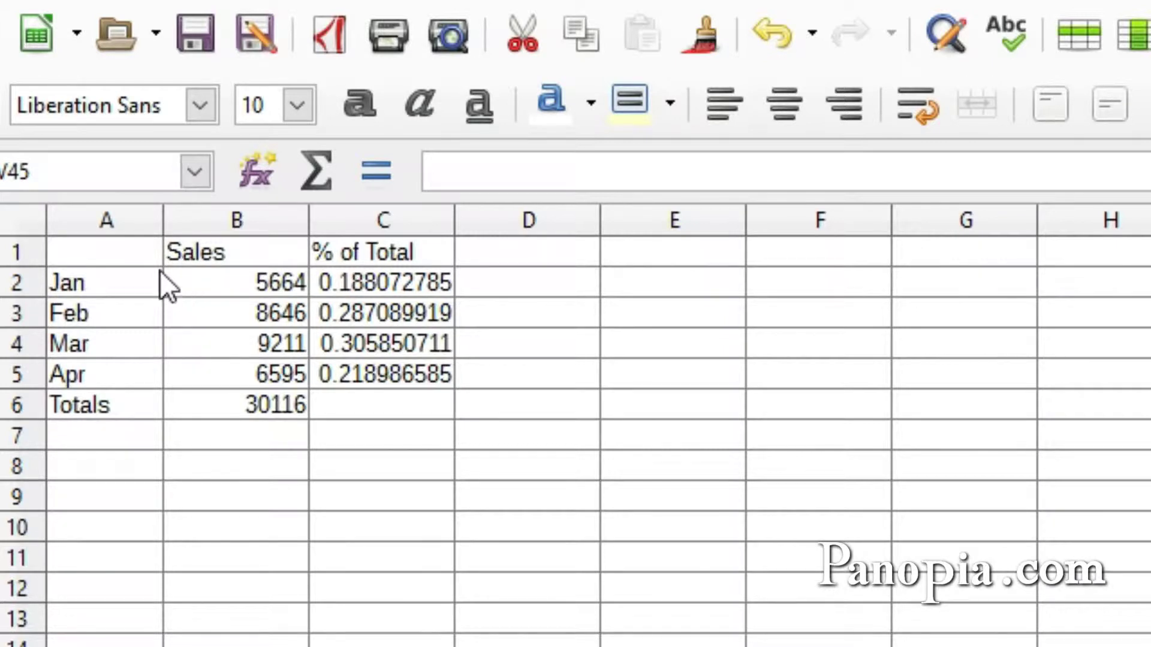
Give header A1:C1 and labels A2:A6 a dark blue fill with white text.
left_click_drag(121, 254, 335, 243)
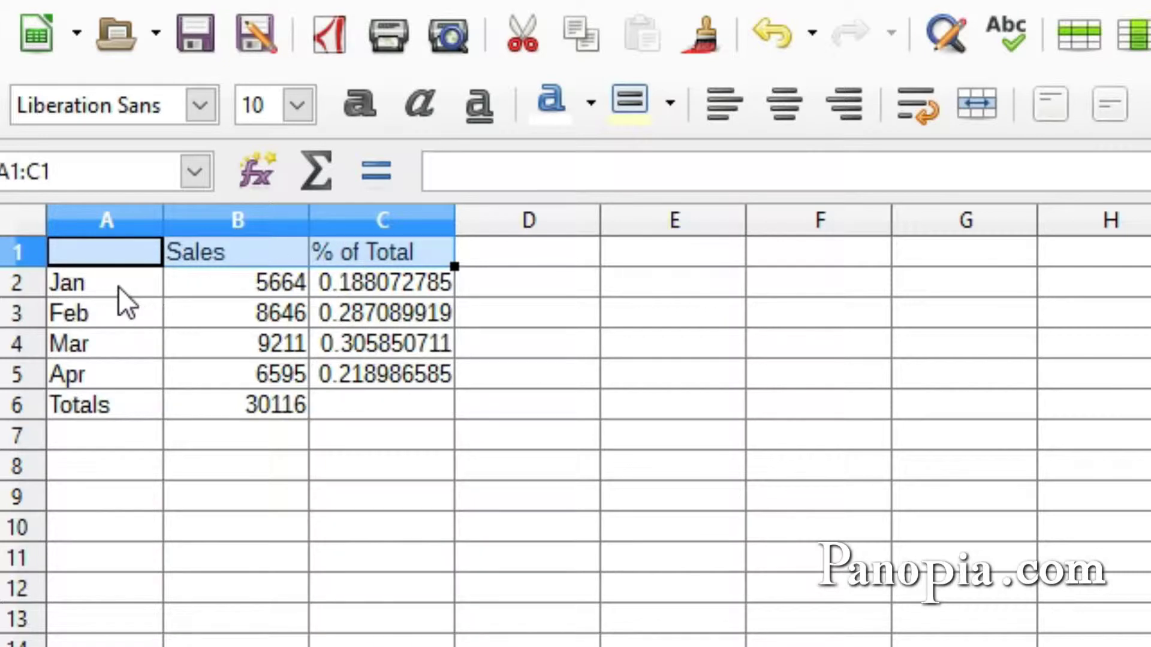
left_click_drag(118, 285, 107, 399)
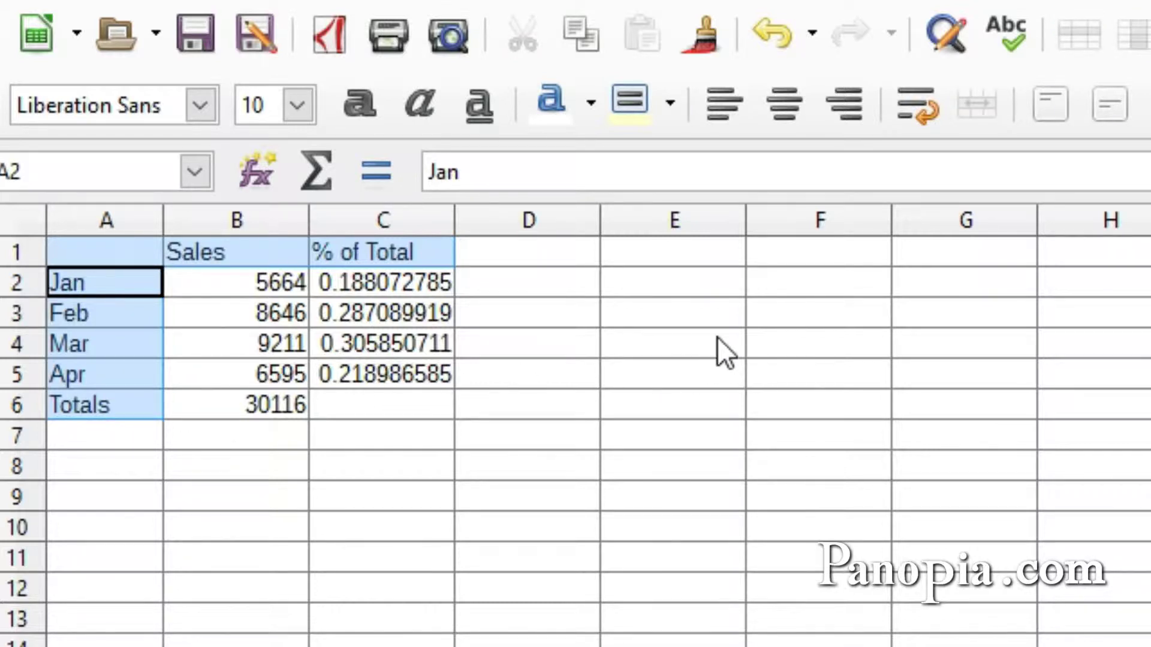
left_click(669, 106)
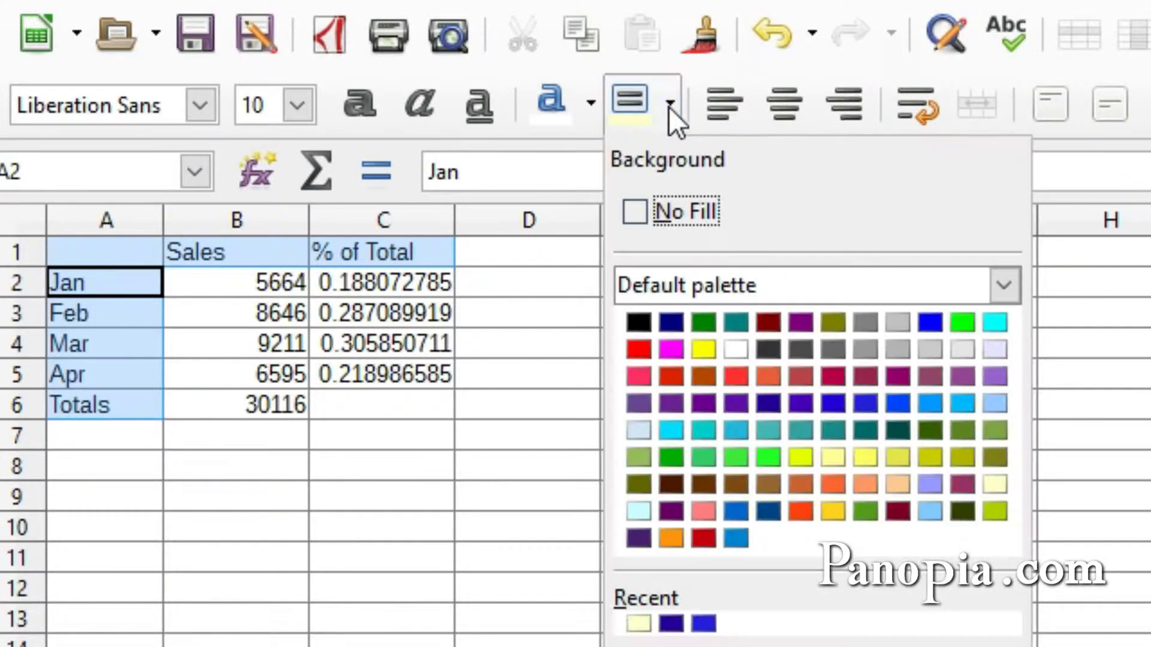
left_click(764, 407)
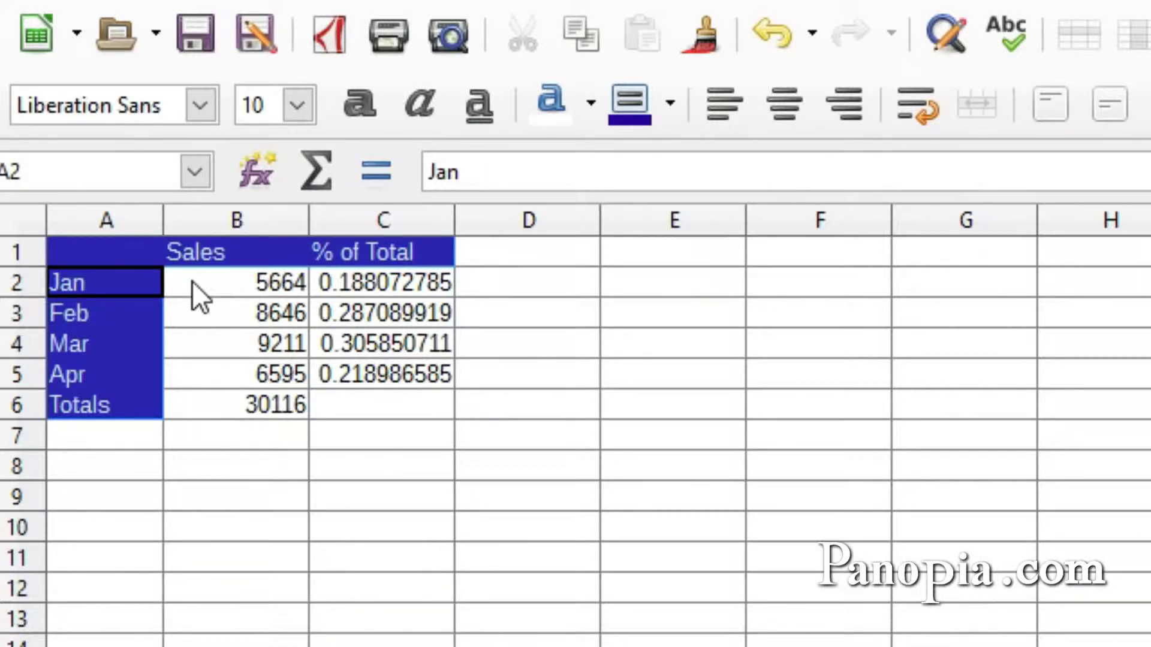
left_click(587, 107)
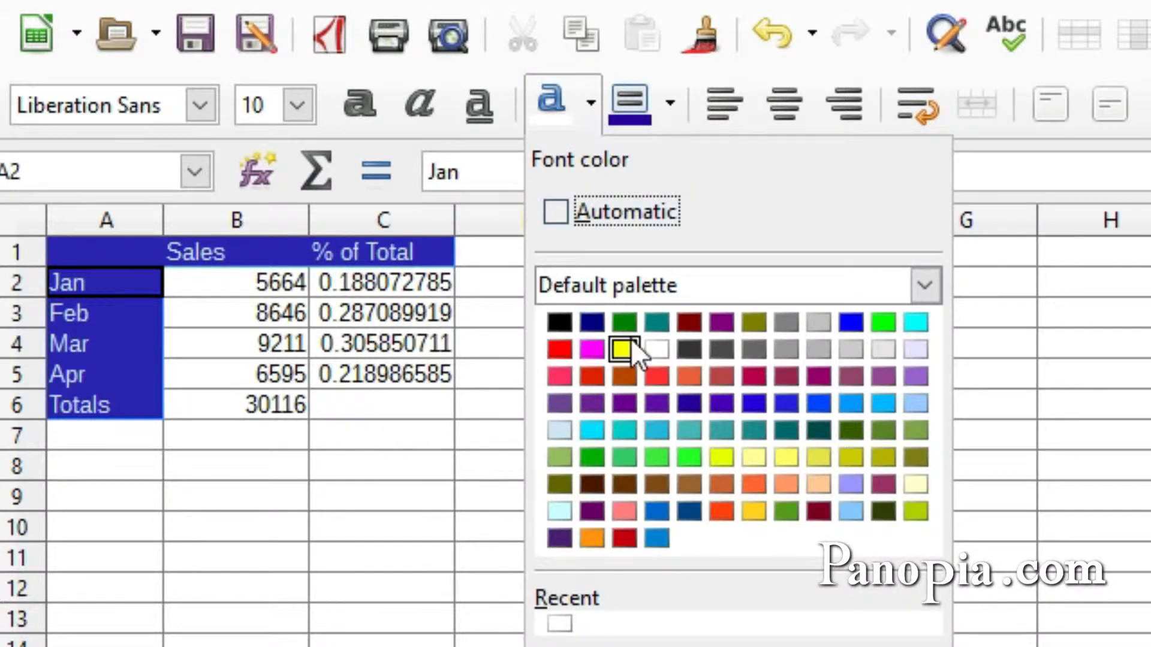
left_click(655, 353)
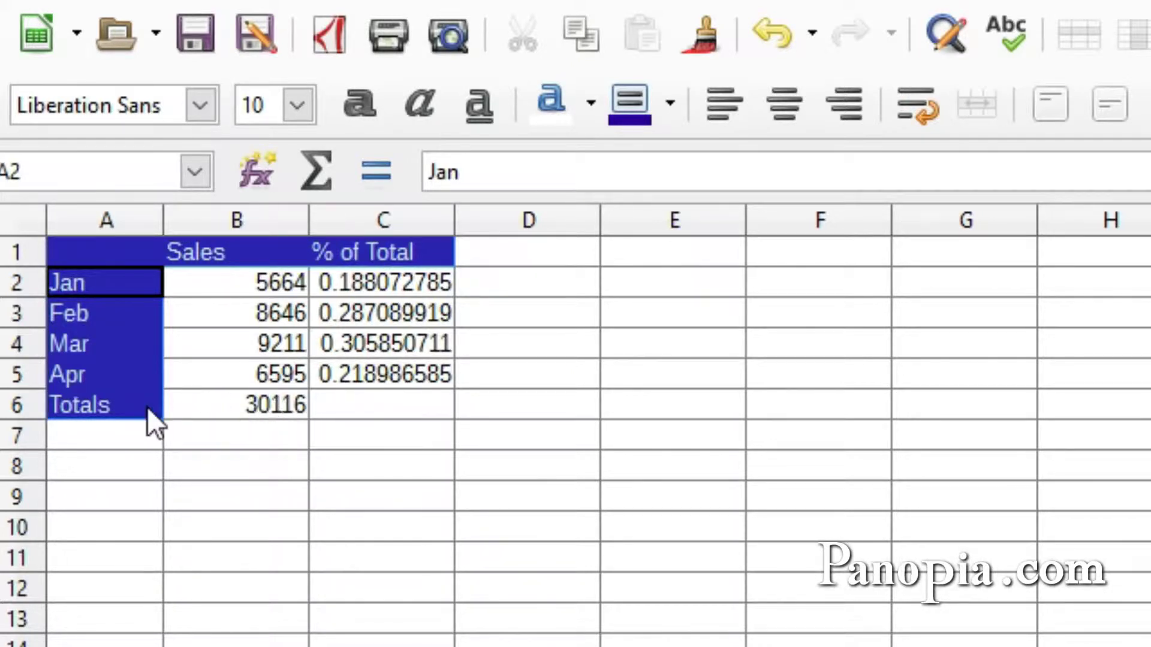
Make the 30116 total in B6 bold on a light yellow fill.
left_click(248, 406)
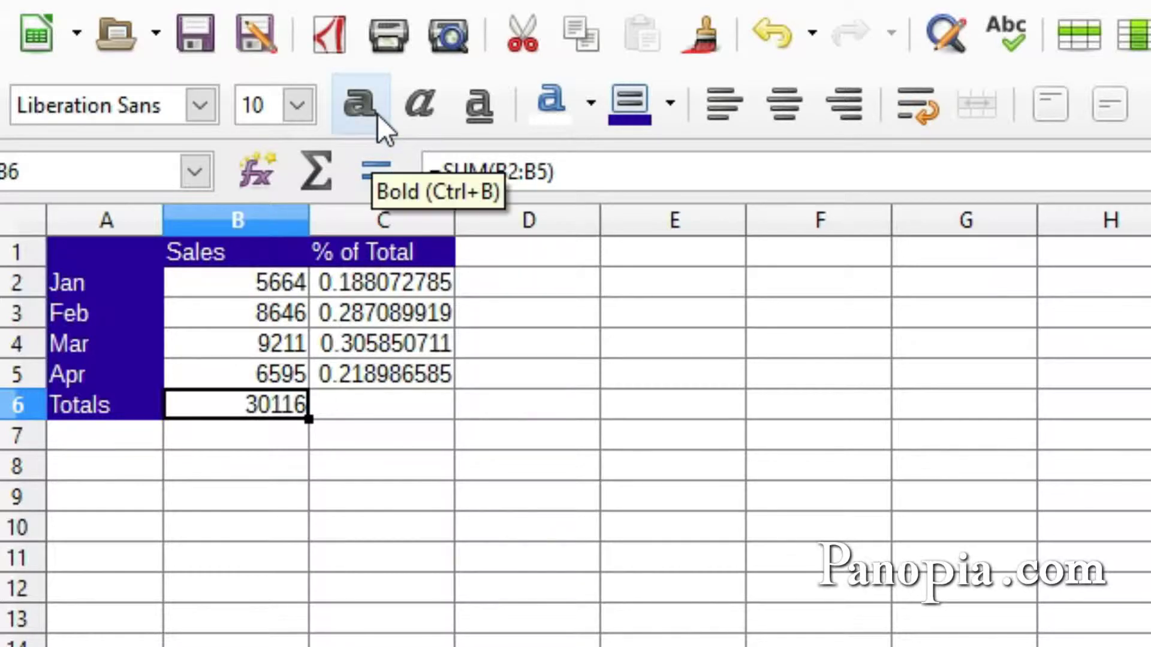
left_click(681, 107)
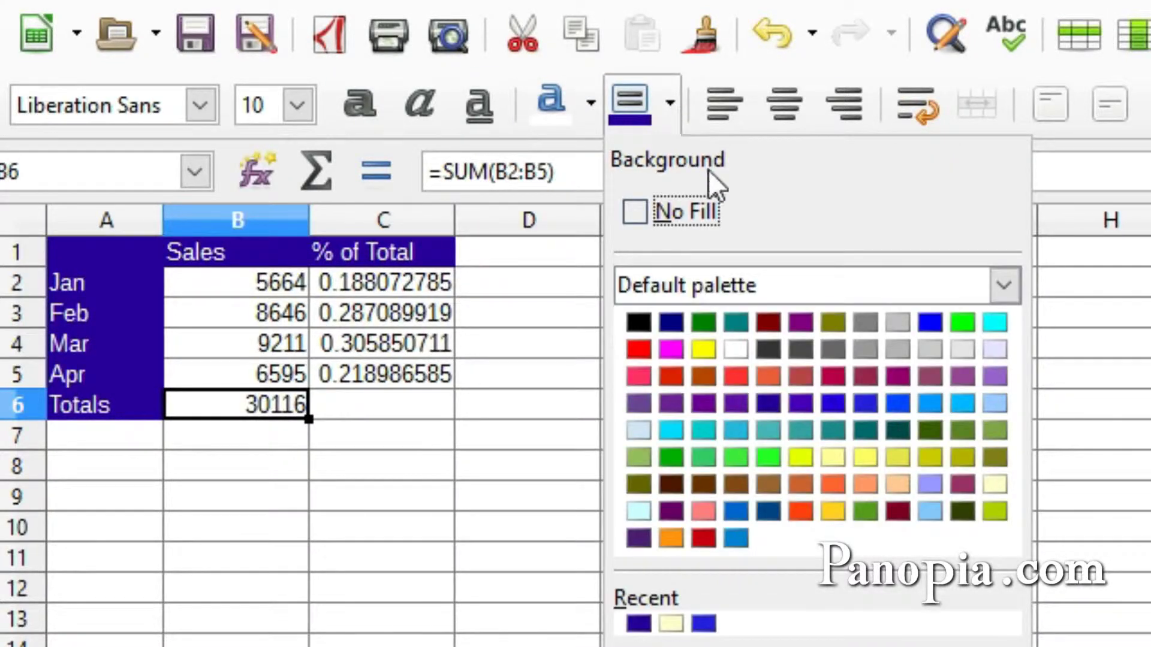
left_click(993, 484)
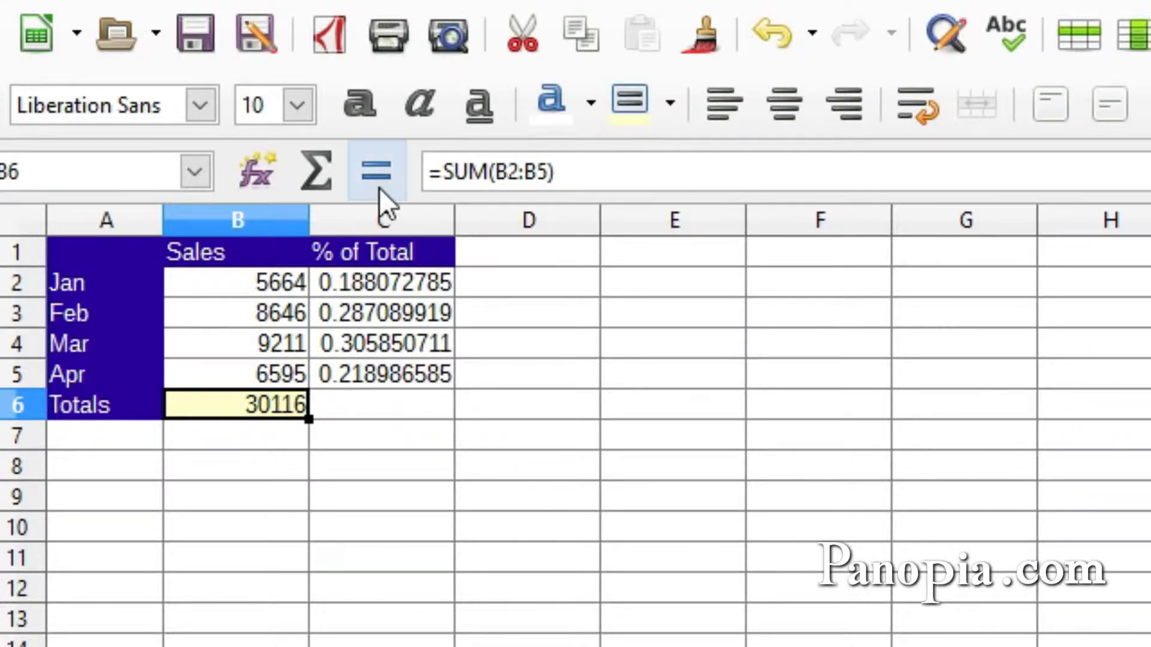
left_click(362, 106)
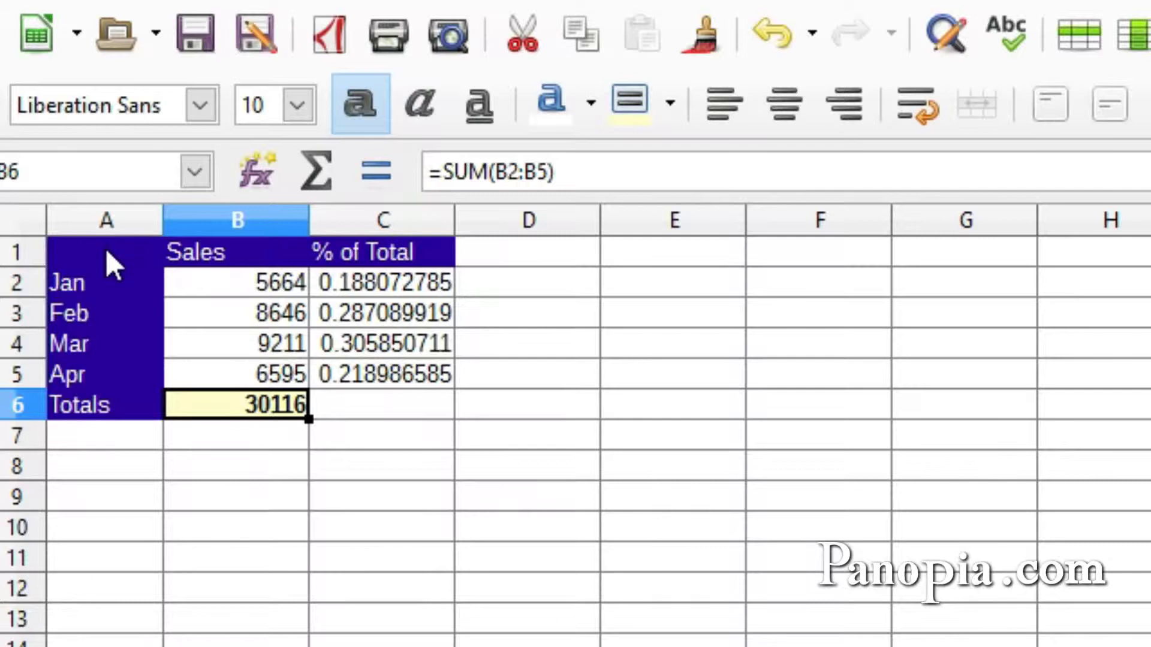
Apply thin all-cell borders to A1:B6 and C1:C5.
left_click_drag(99, 250, 285, 398)
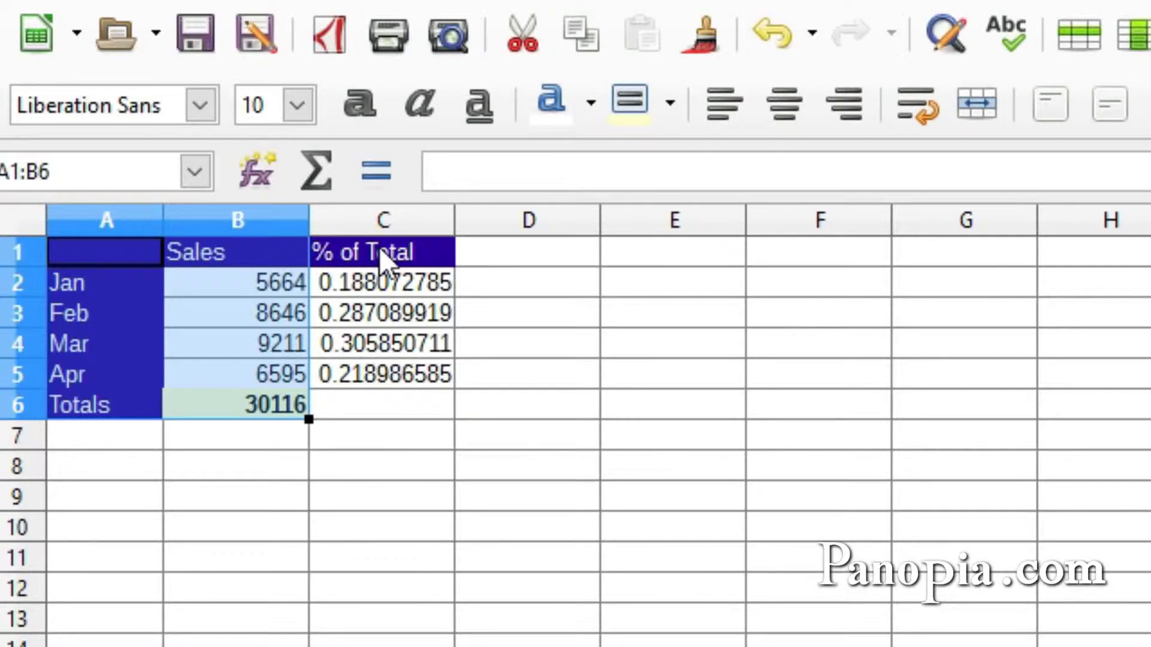
left_click_drag(379, 247, 377, 371)
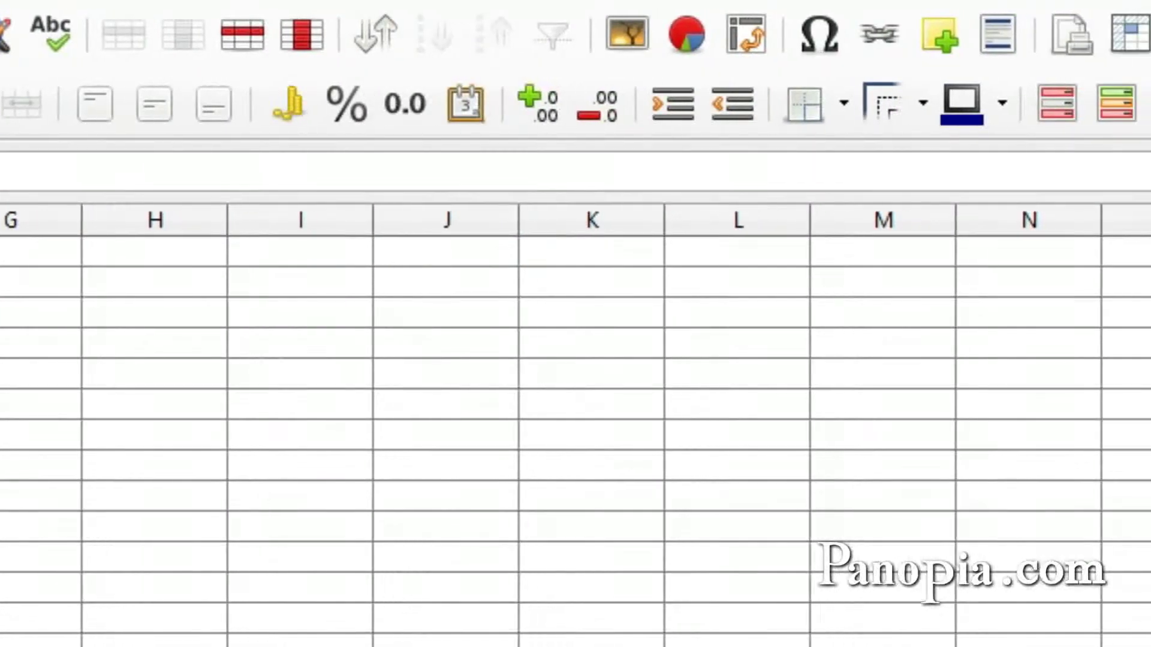
left_click(773, 103)
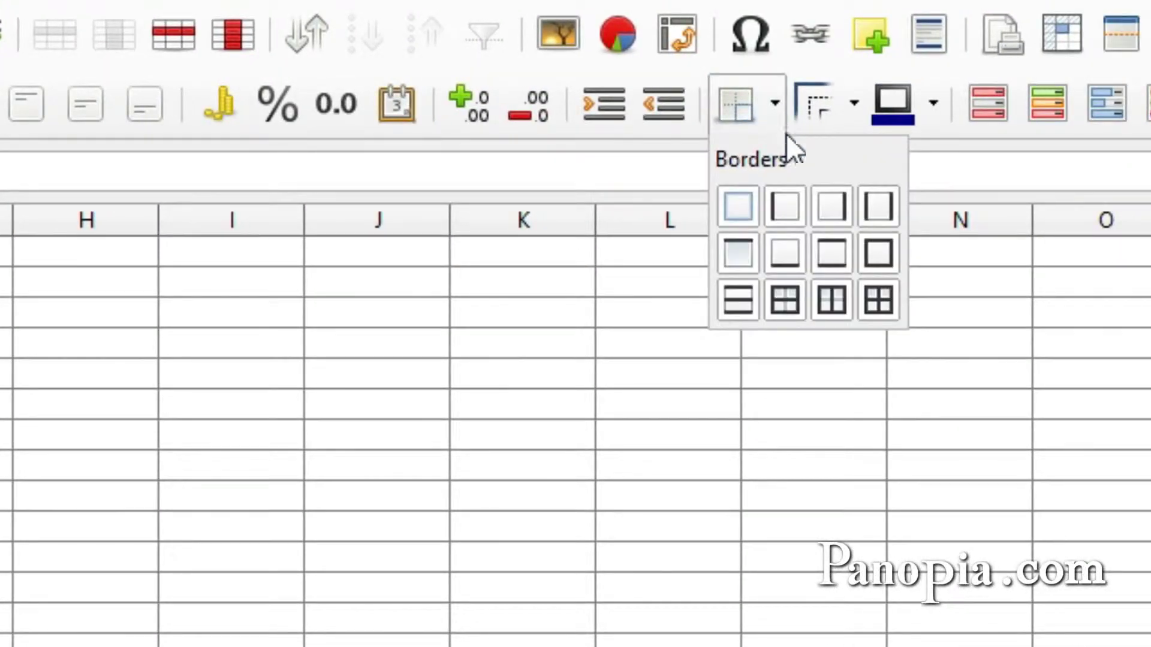
left_click(878, 301)
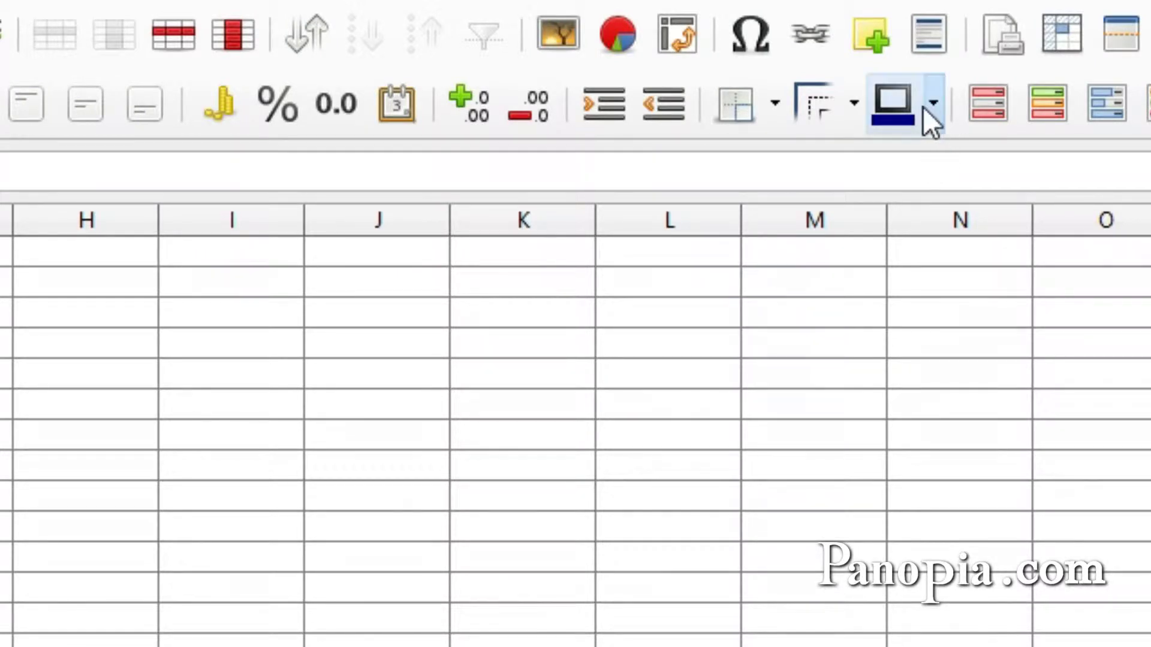
left_click(853, 104)
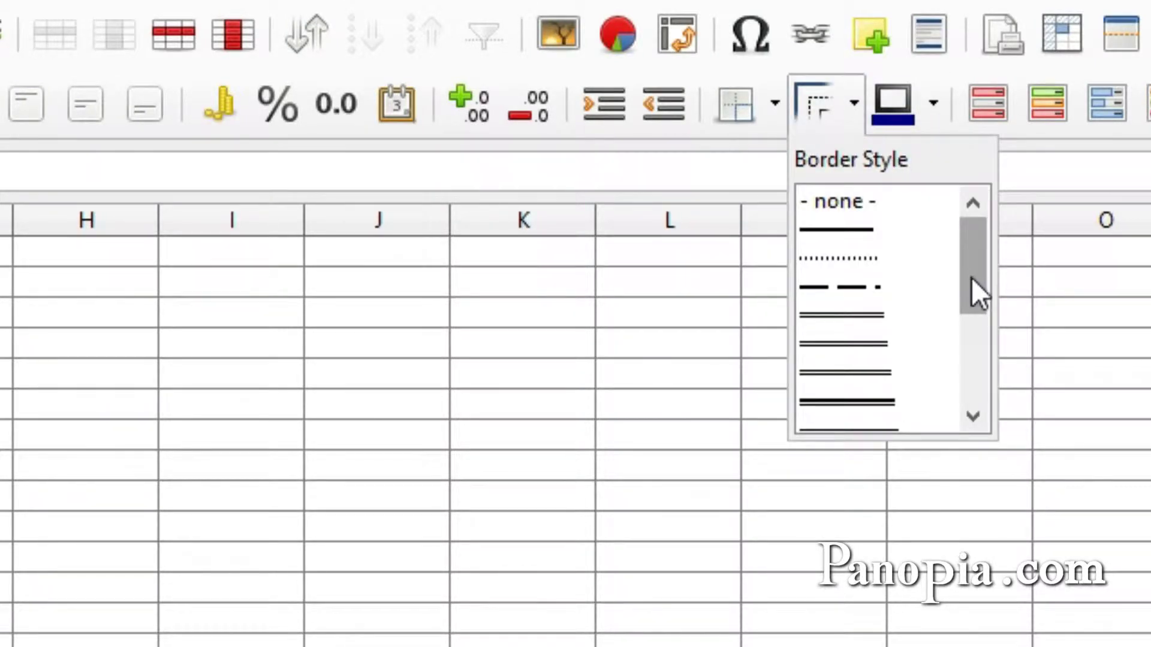
left_click_drag(971, 277, 973, 323)
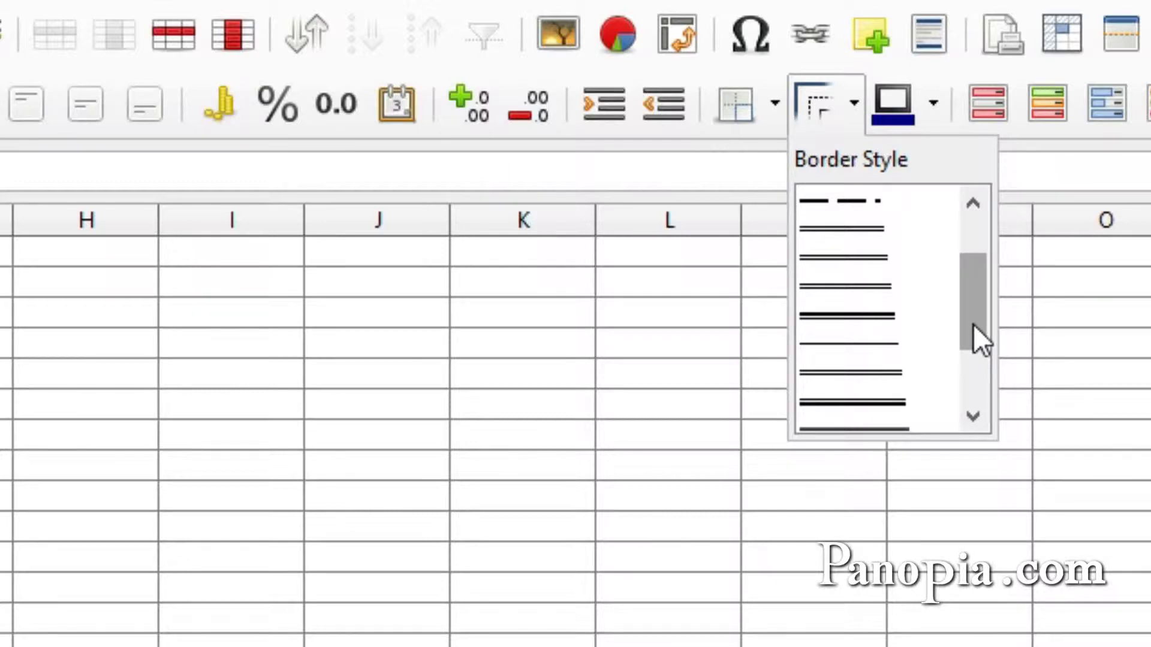
left_click(841, 342)
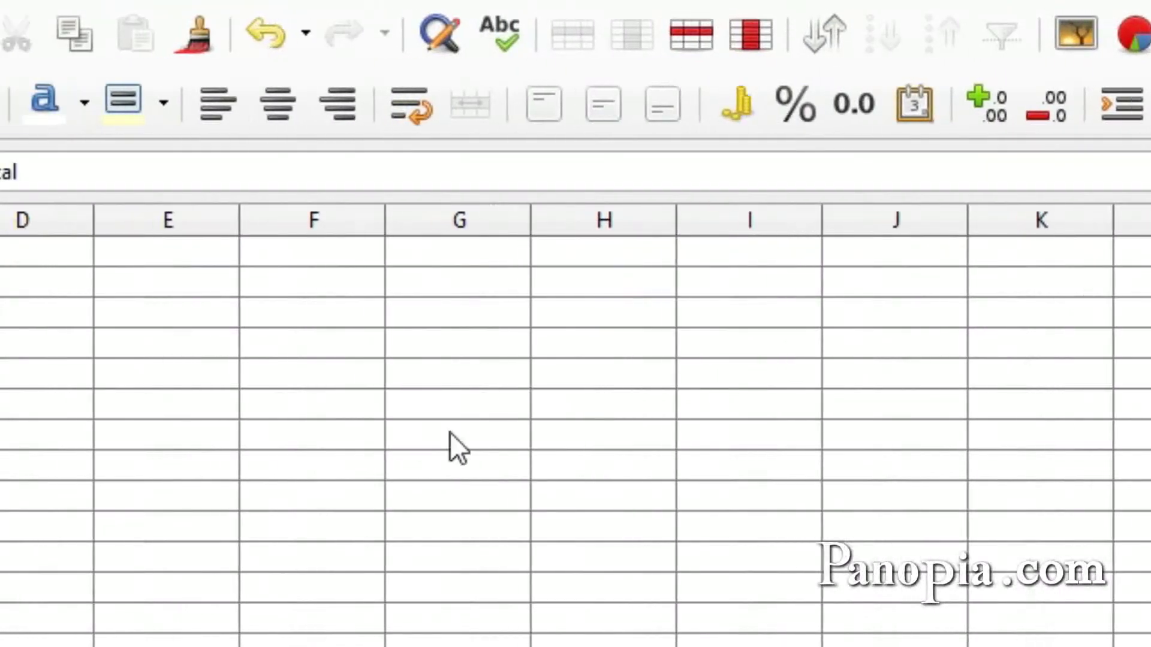
Format the sales values in B2:B6 as dollar currency.
left_click(126, 416)
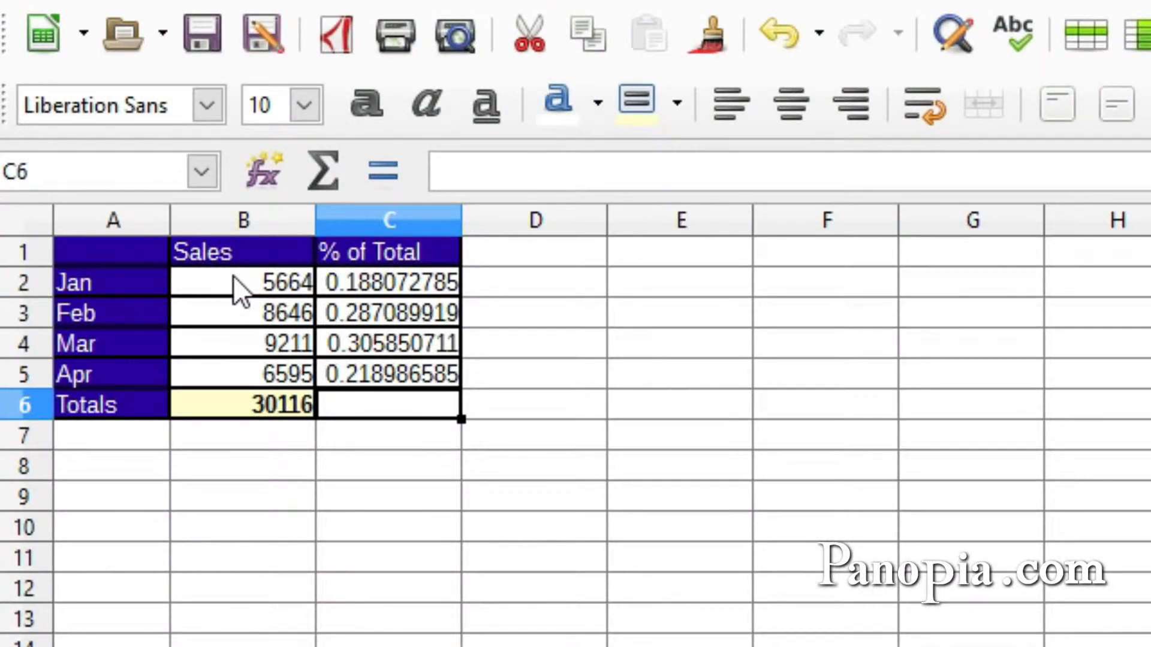
left_click_drag(236, 279, 221, 398)
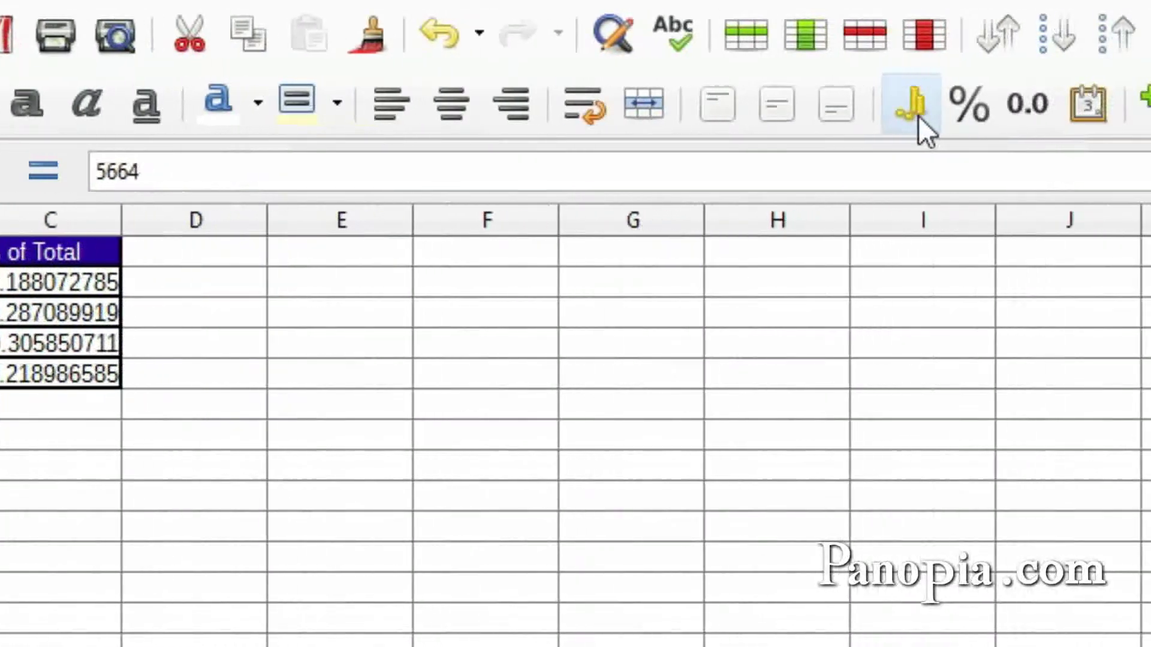
left_click(879, 115)
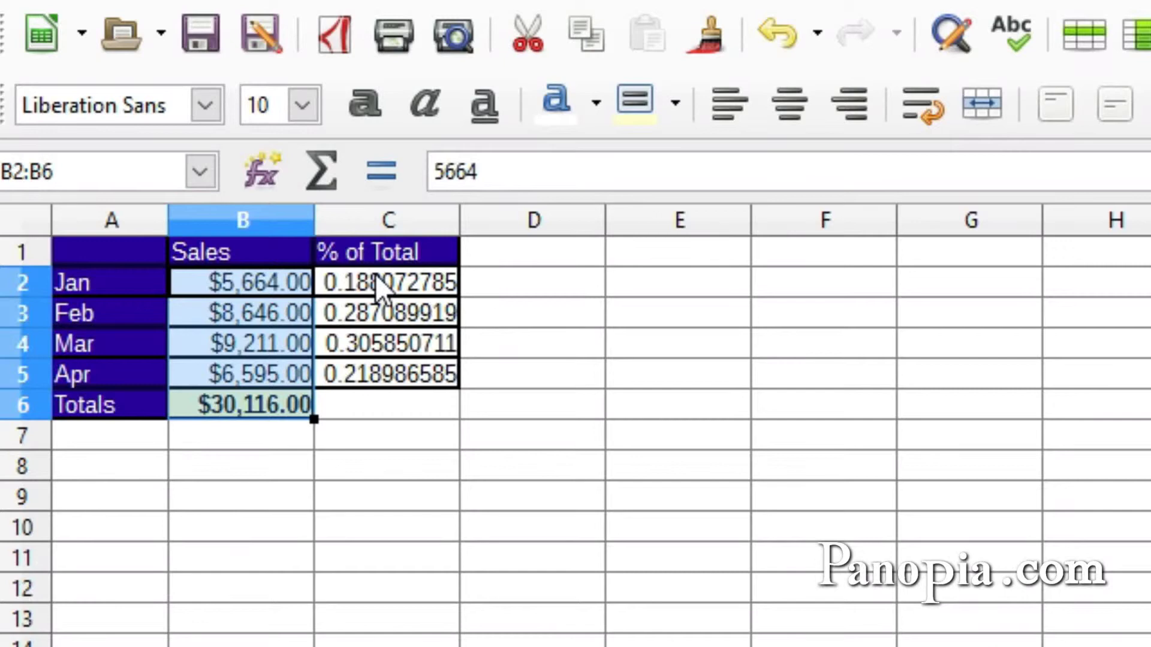
Format the % of Total values in C2:C5 as percentages.
left_click_drag(376, 275, 365, 378)
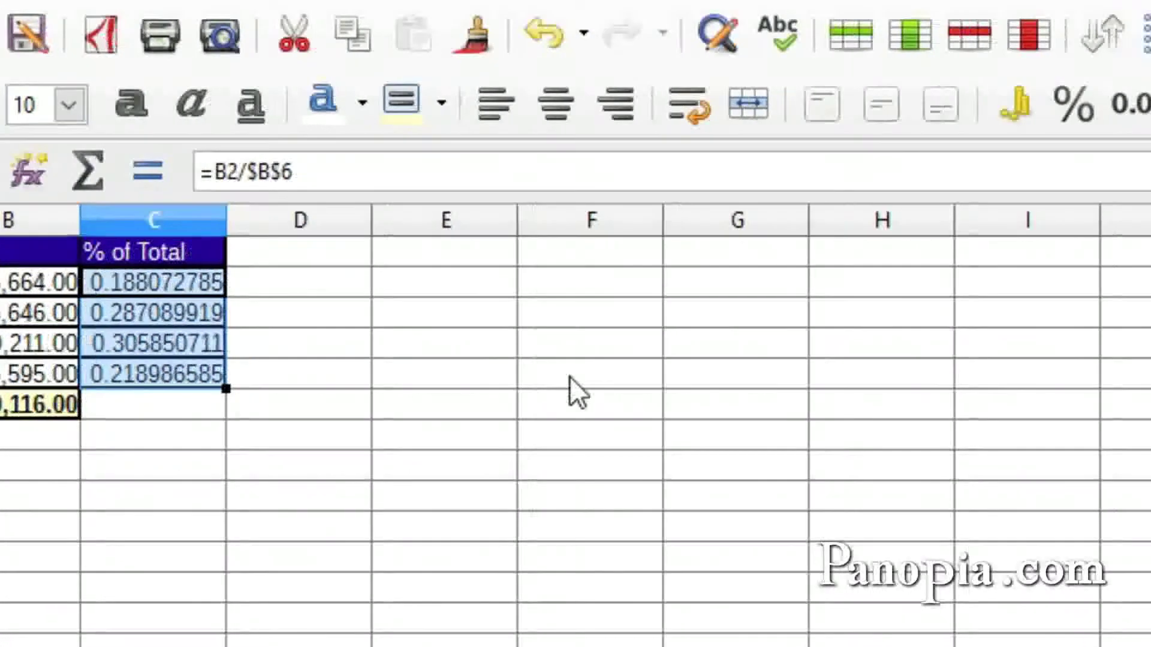
left_click(1073, 103)
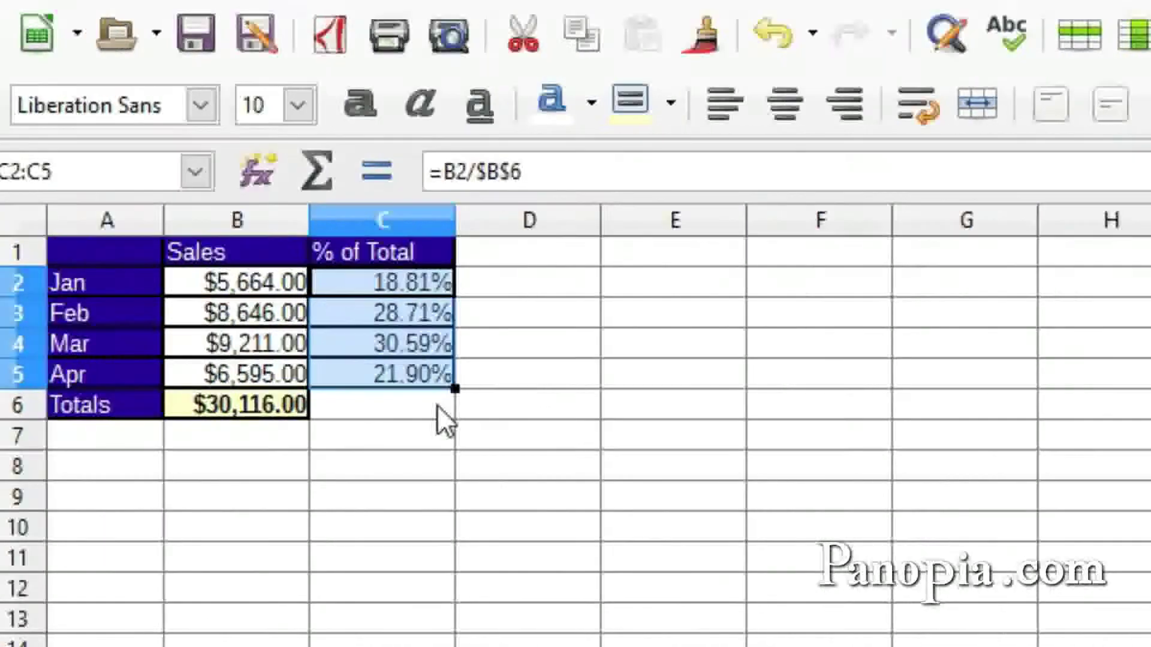
left_click(415, 404)
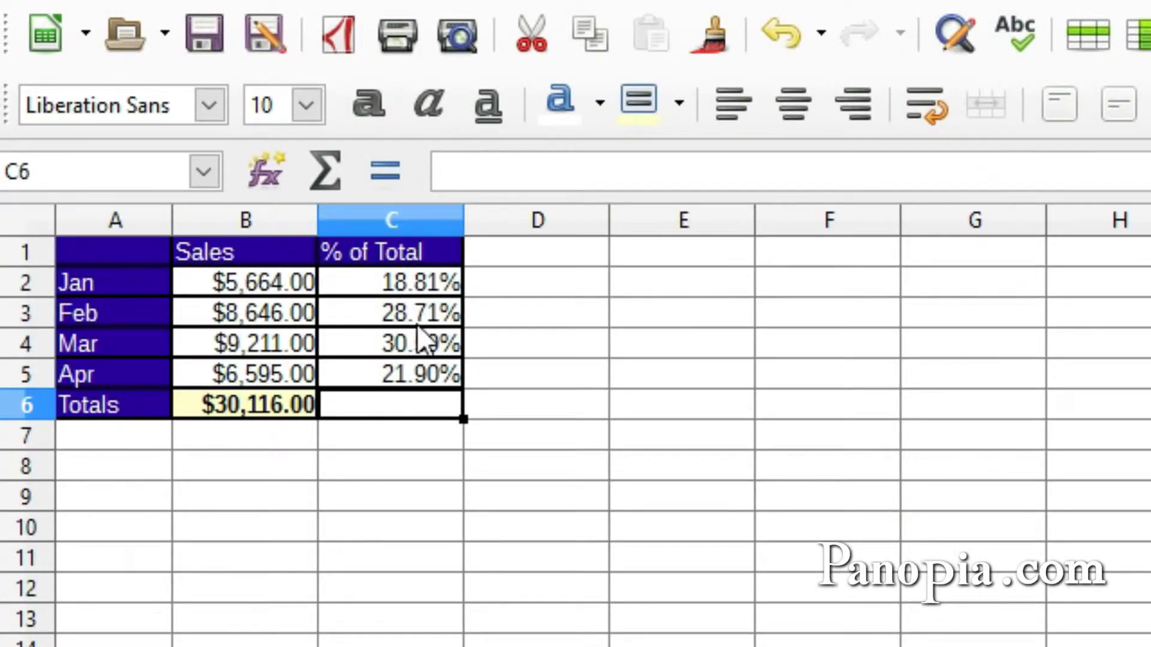
Review Format Cells for C3:C4 (Font Effects, Alignment, Borders, Background), then cancel unchanged.
left_click_drag(420, 314, 415, 347)
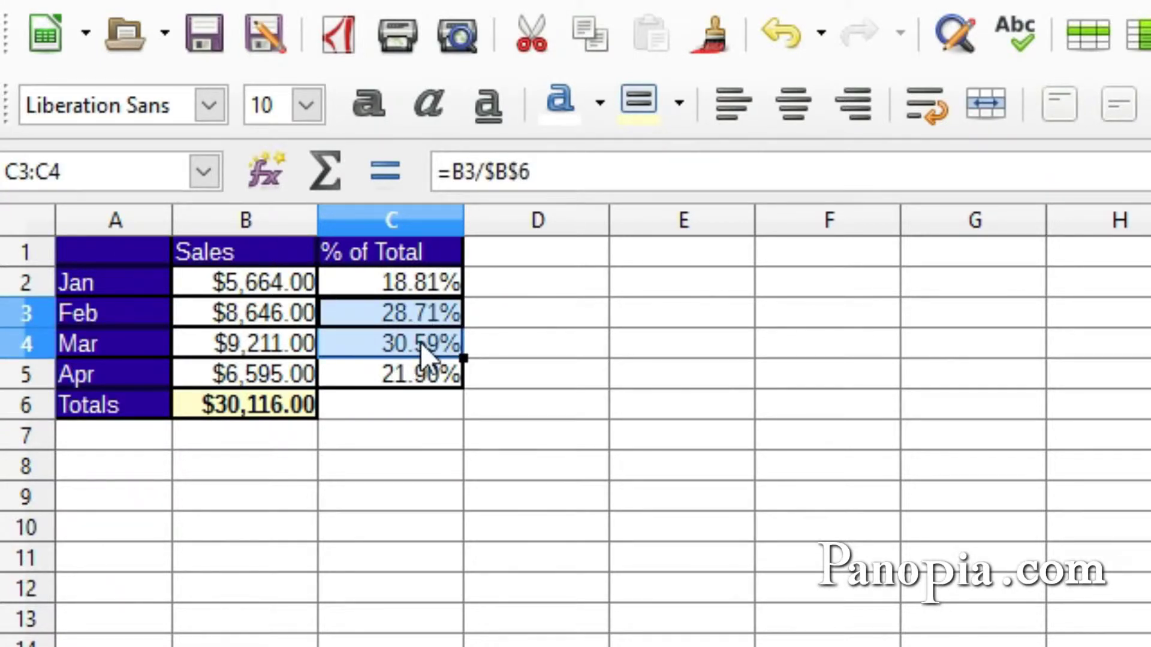
right_click(420, 342)
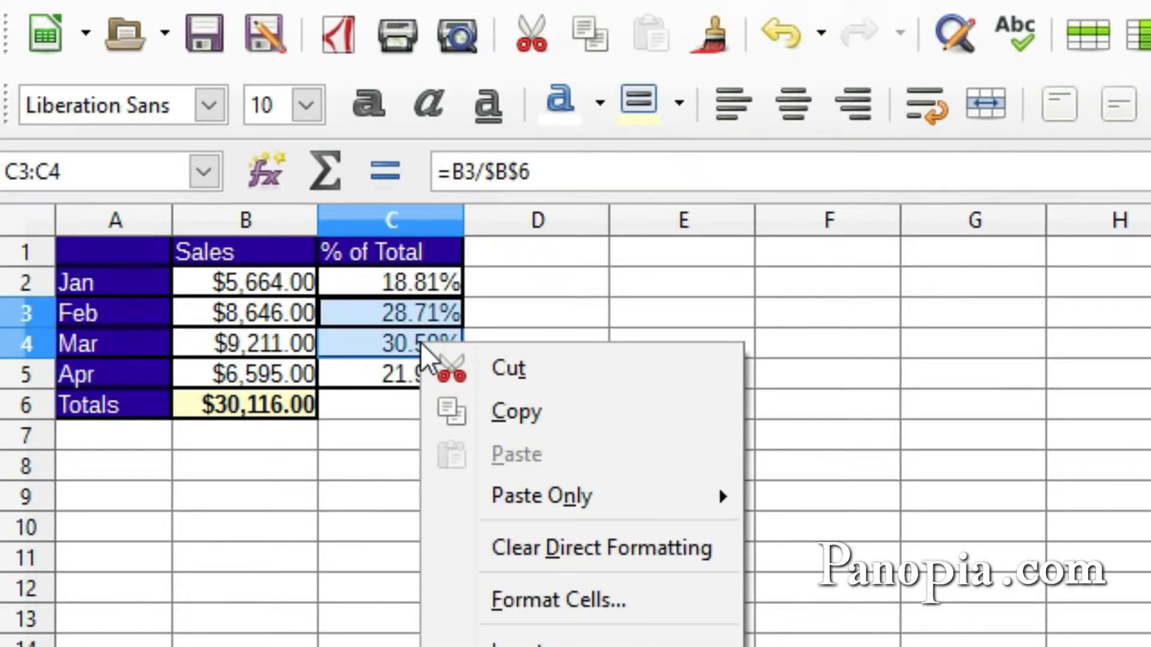
left_click(551, 600)
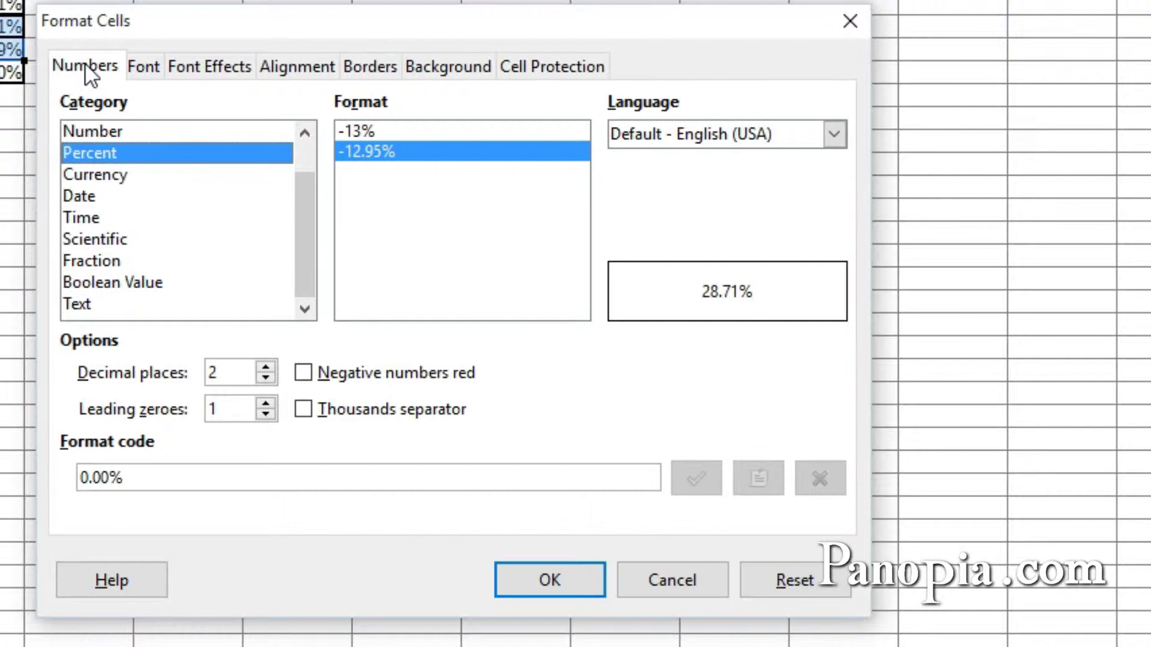
left_click(204, 69)
left_click(317, 74)
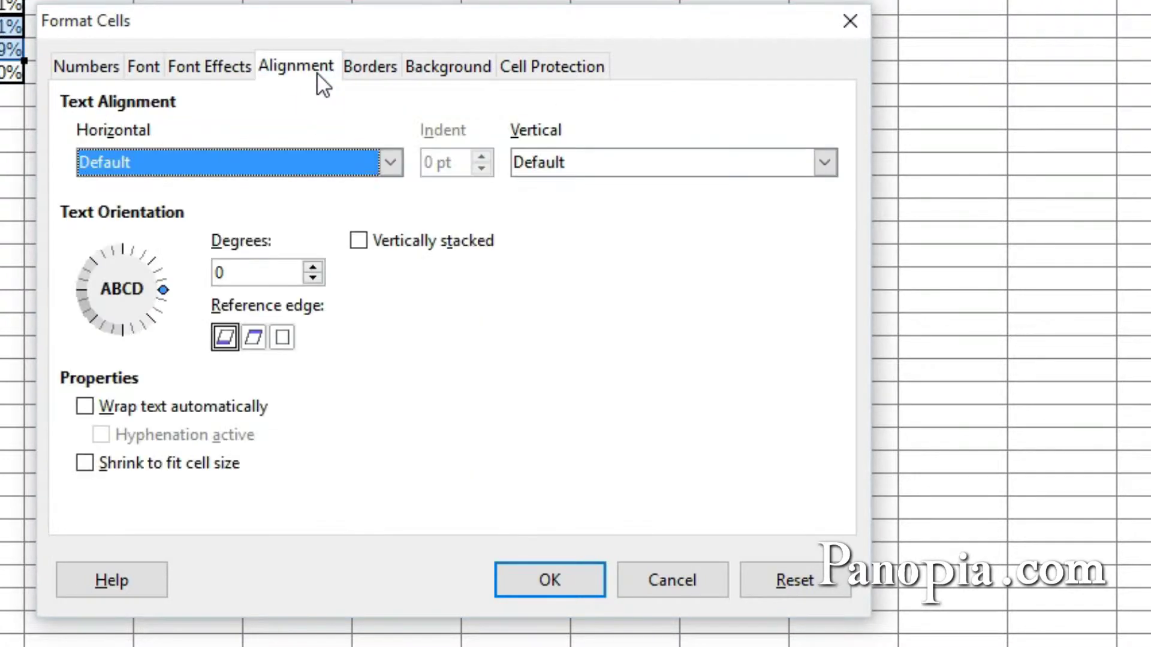
left_click(369, 69)
left_click(434, 67)
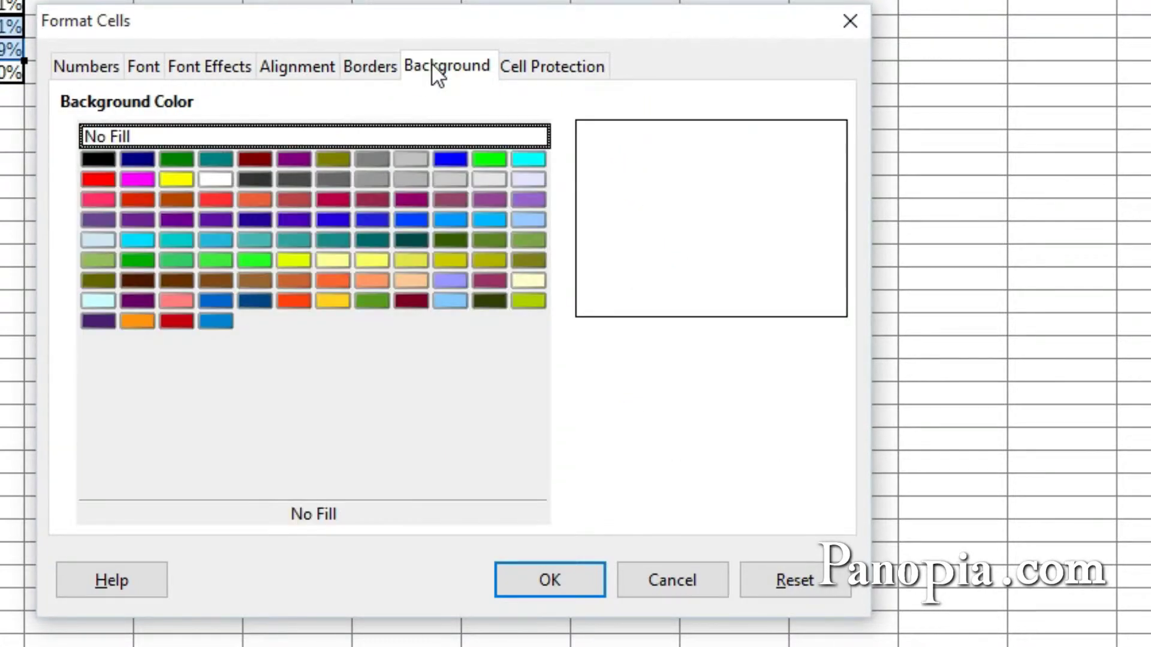
left_click(678, 579)
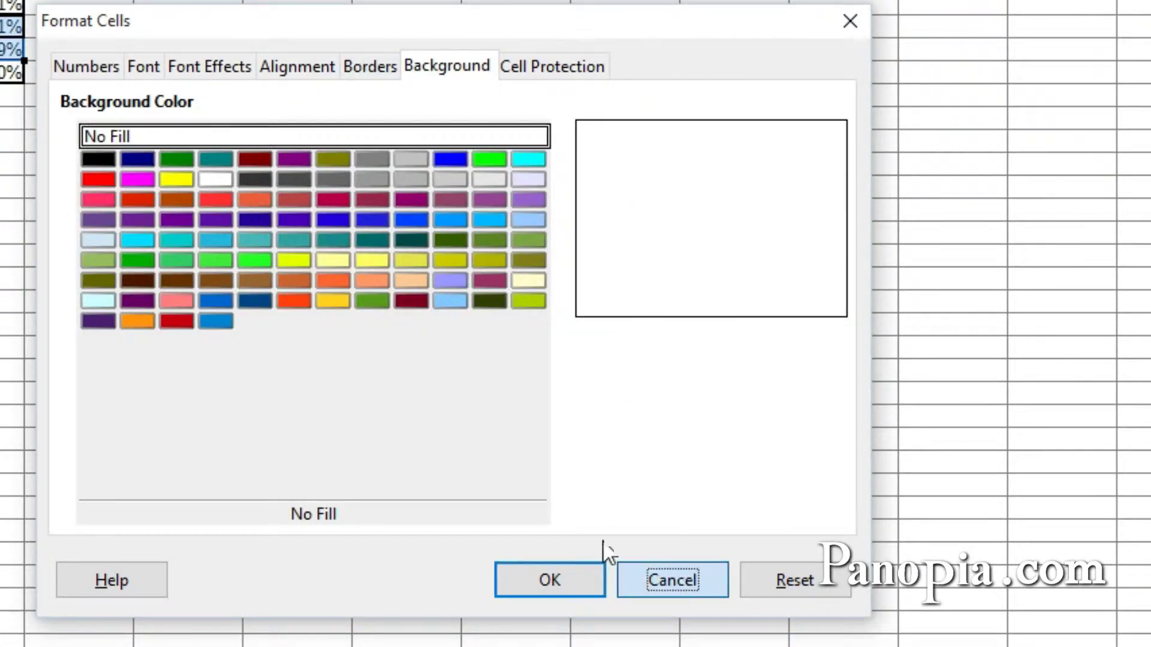
left_click(11, 141)
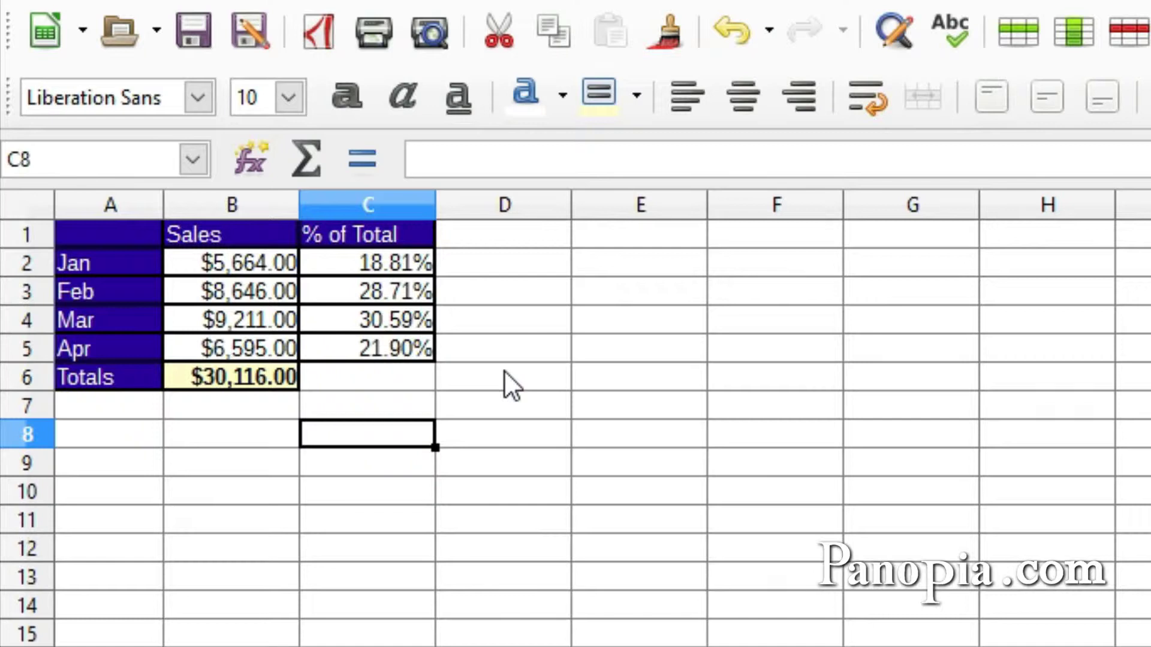
Enter 1 in E1 and fill-drag to get 1–5 in E1:E5 and 2–6 in F1:F5.
left_click(651, 233)
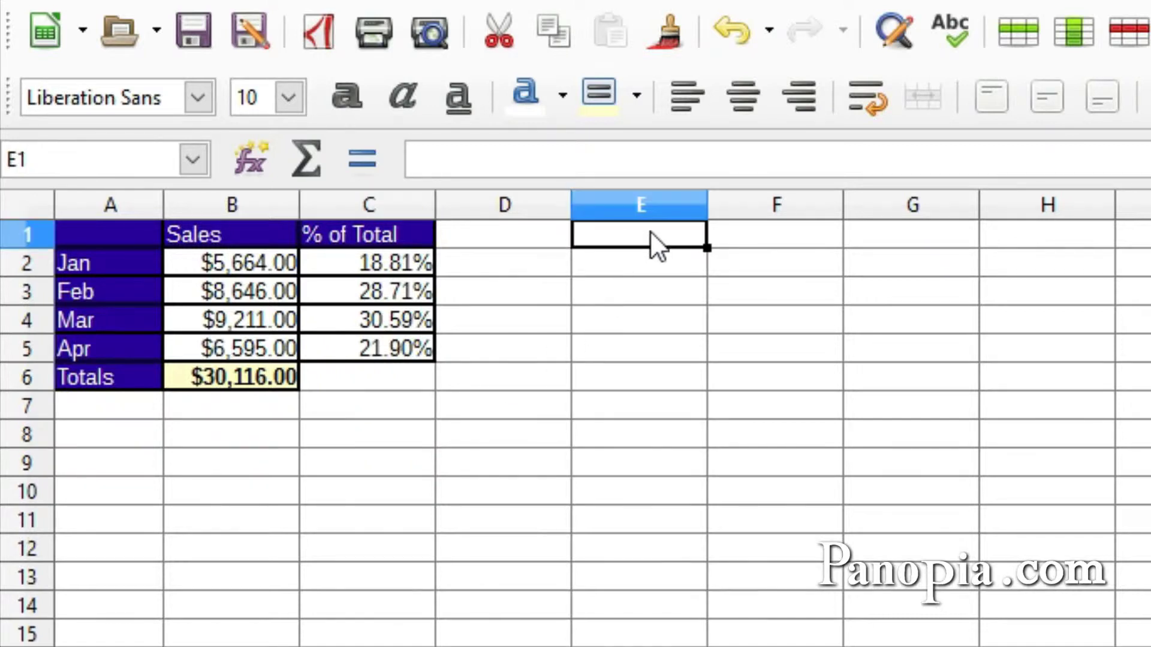
type("1")
key("Return")
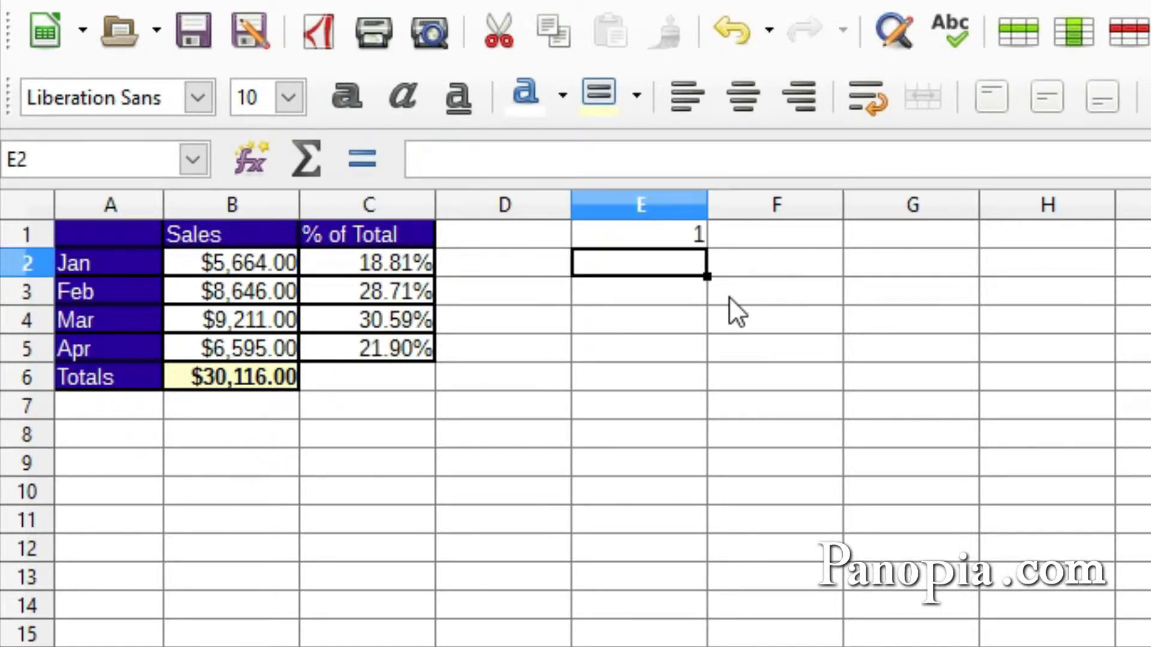
left_click(665, 242)
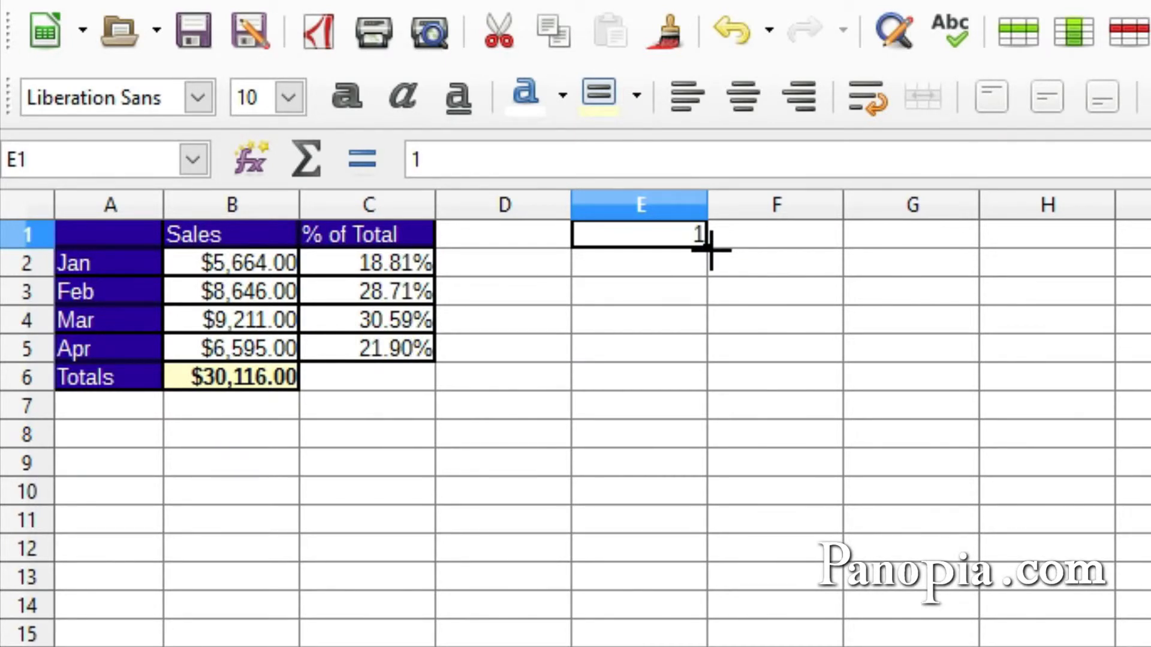
left_click_drag(709, 249, 709, 371)
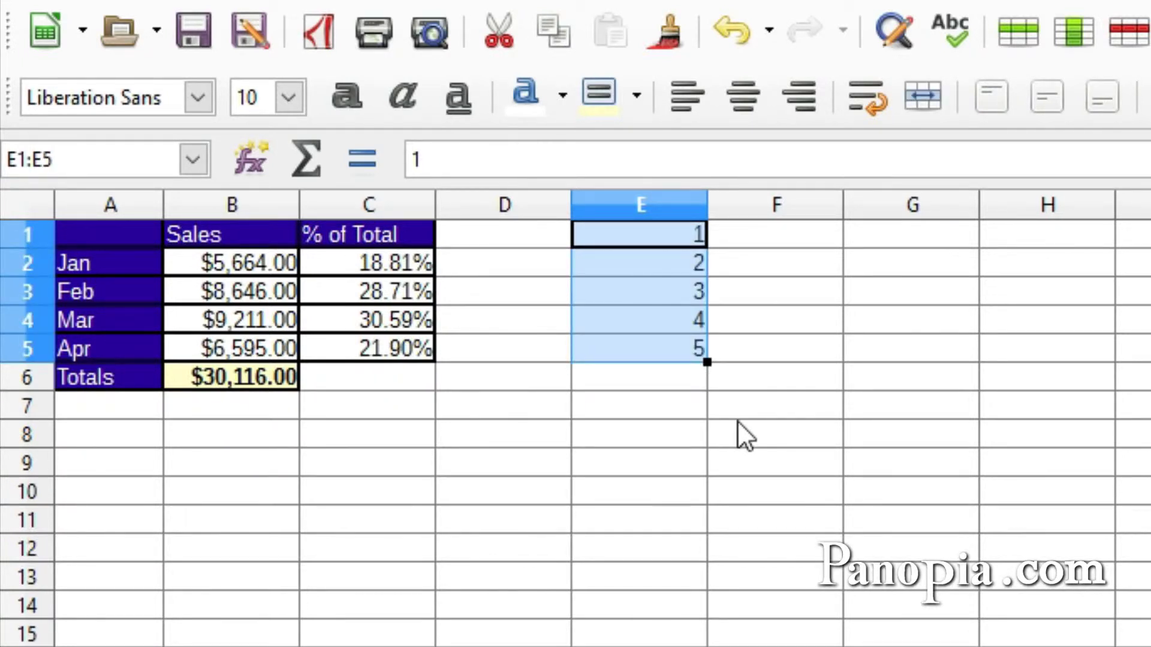
left_click_drag(712, 359, 791, 396)
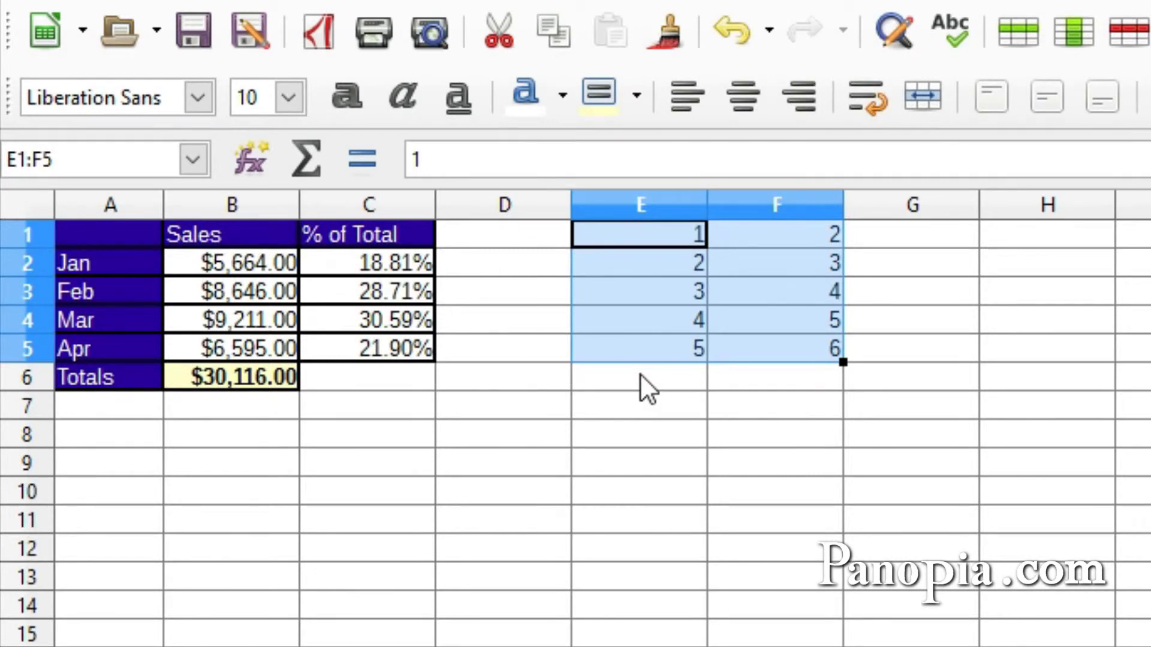
Enter Jan in A8 and fill-drag right to get Jan, Feb, Mar, Apr in A8:D8.
left_click(117, 437)
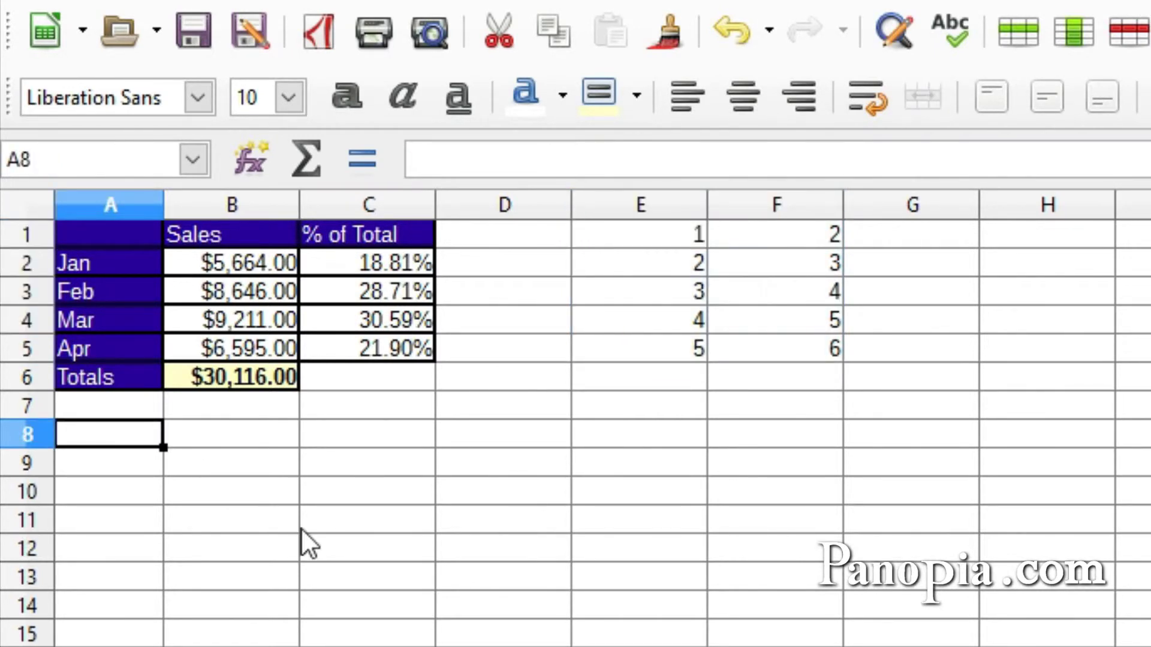
type("Jan")
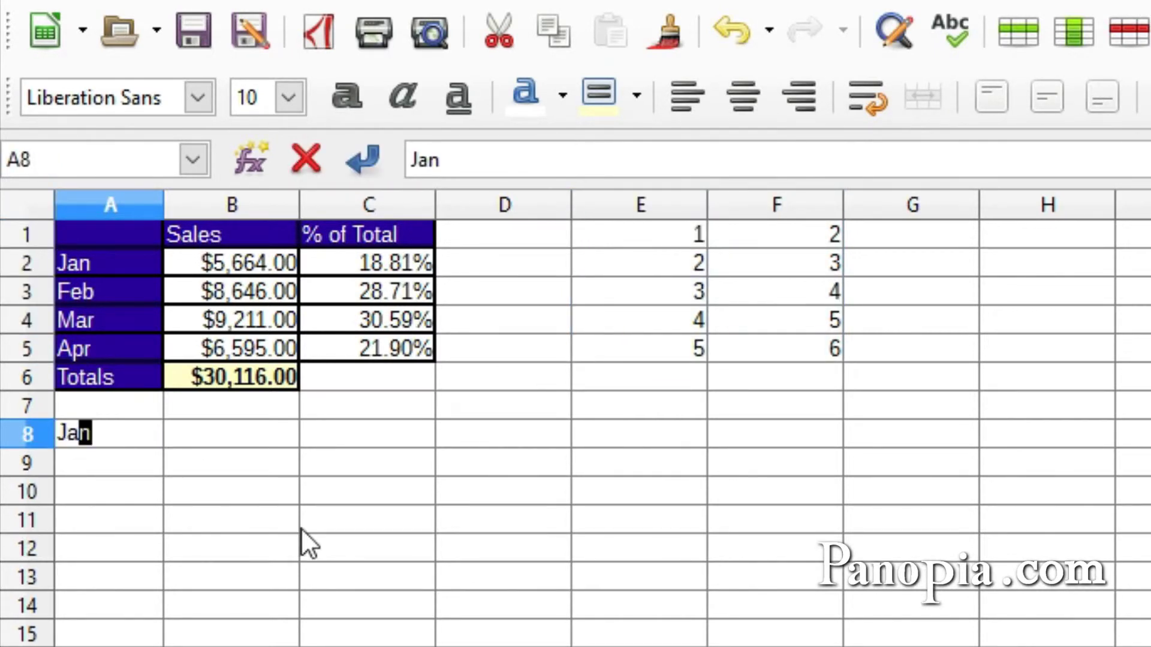
key("Return")
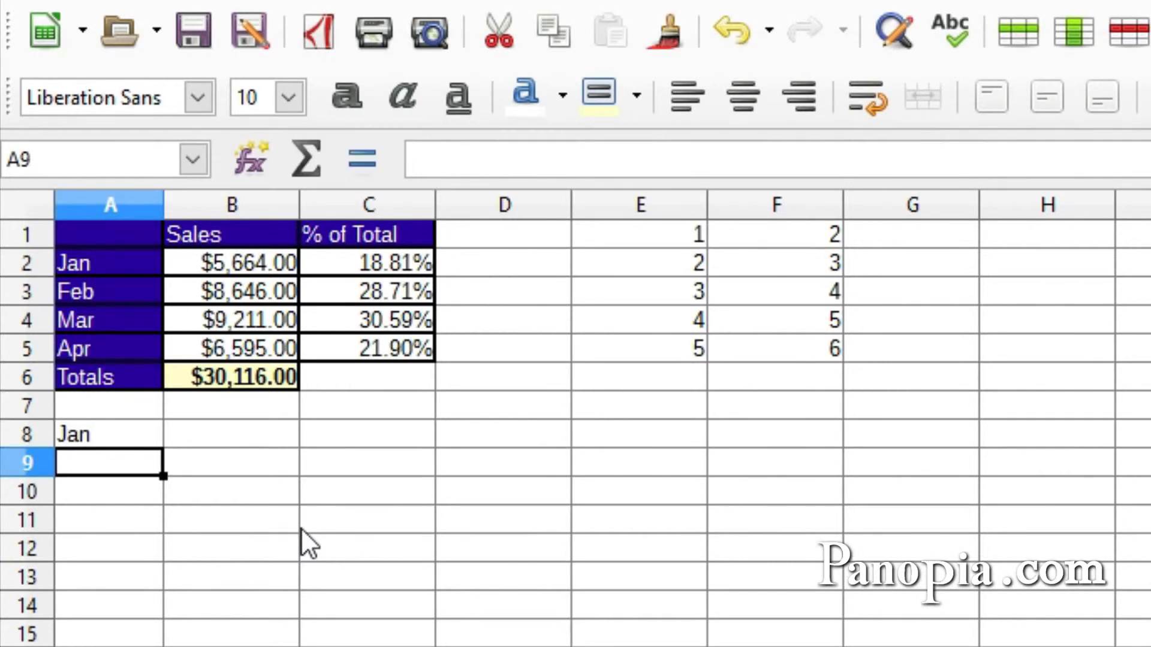
left_click(144, 436)
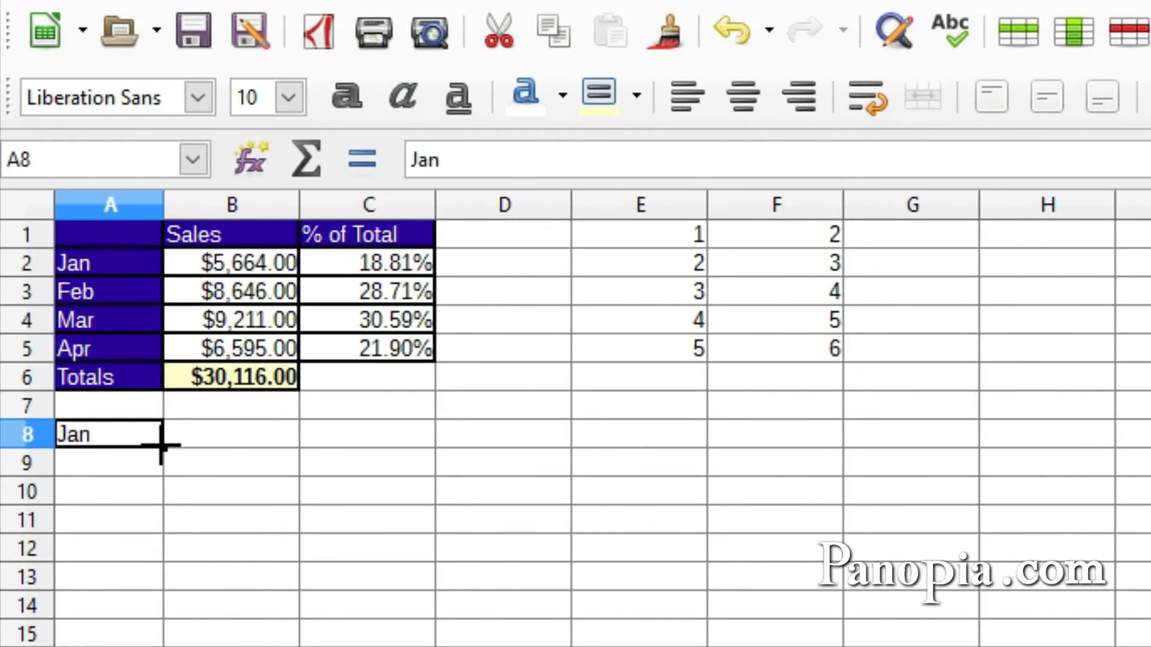
left_click_drag(163, 446, 538, 444)
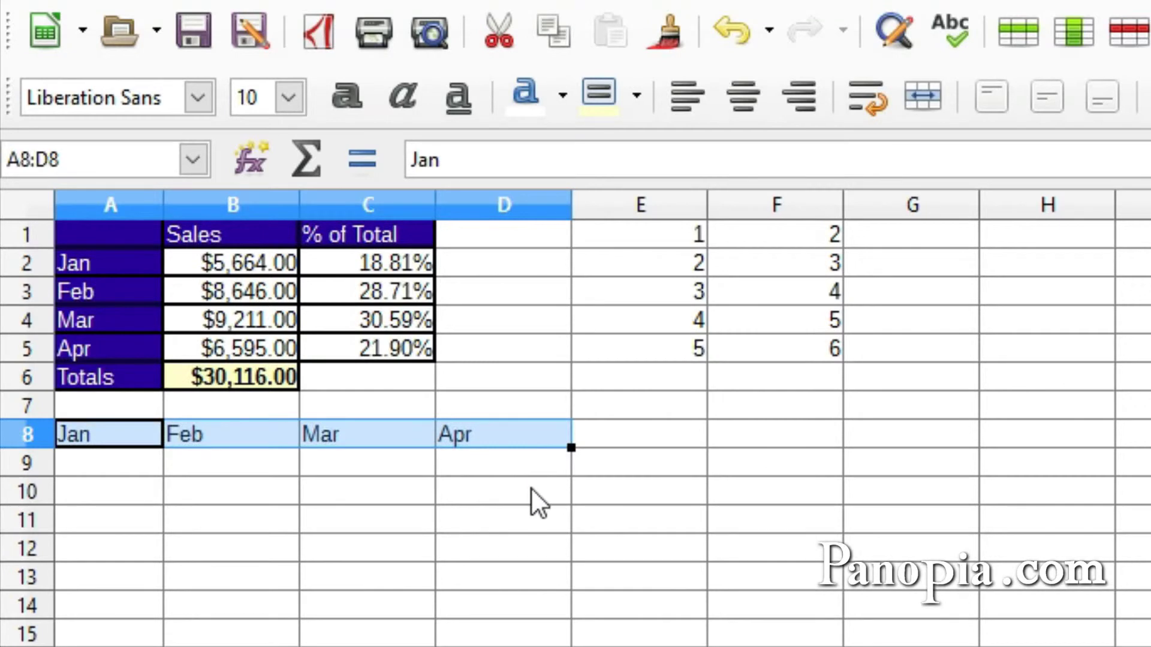
left_click(235, 466)
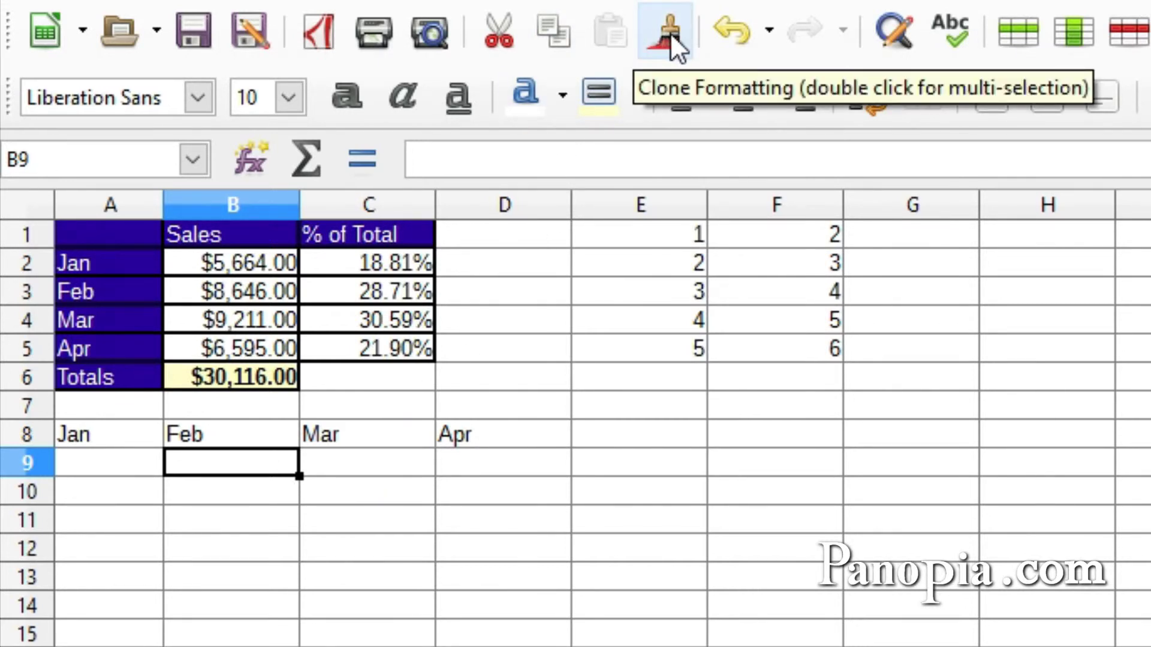
Clone A1's dark blue fill and white text onto the Jan cell A8.
left_click(85, 232)
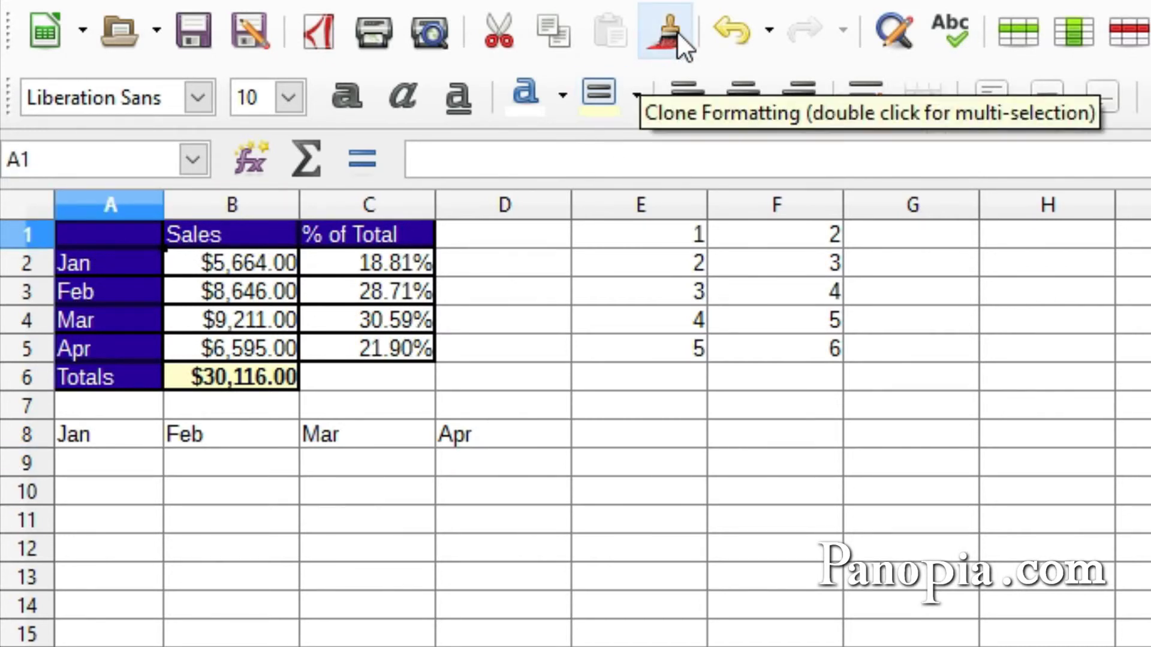
left_click(668, 45)
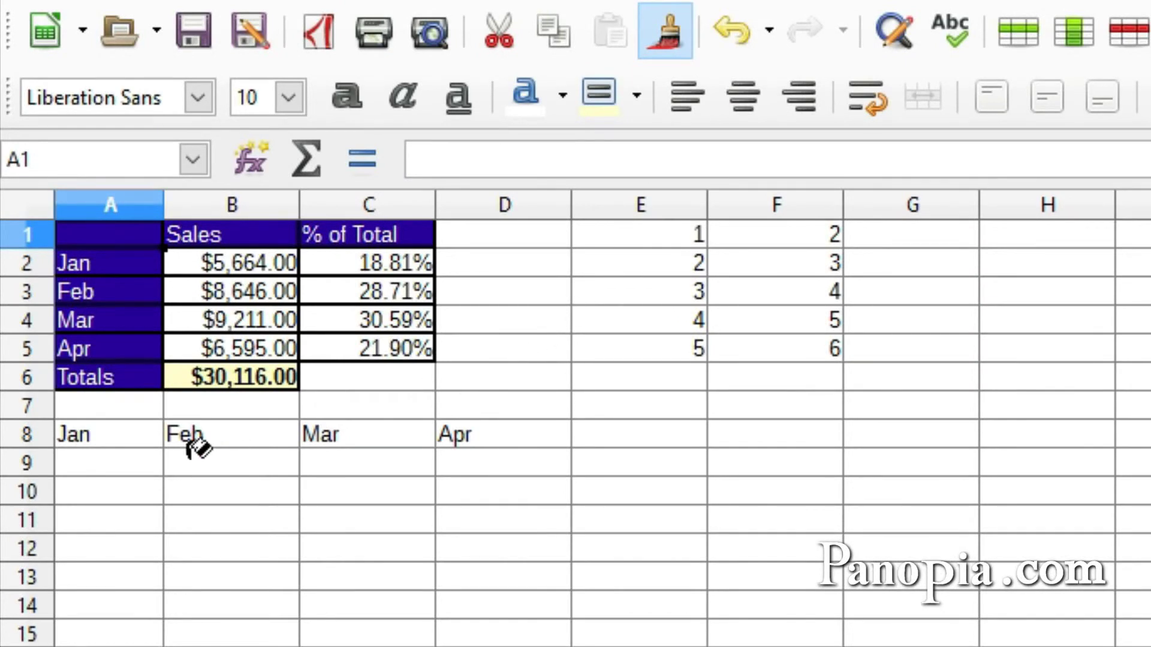
left_click(98, 427)
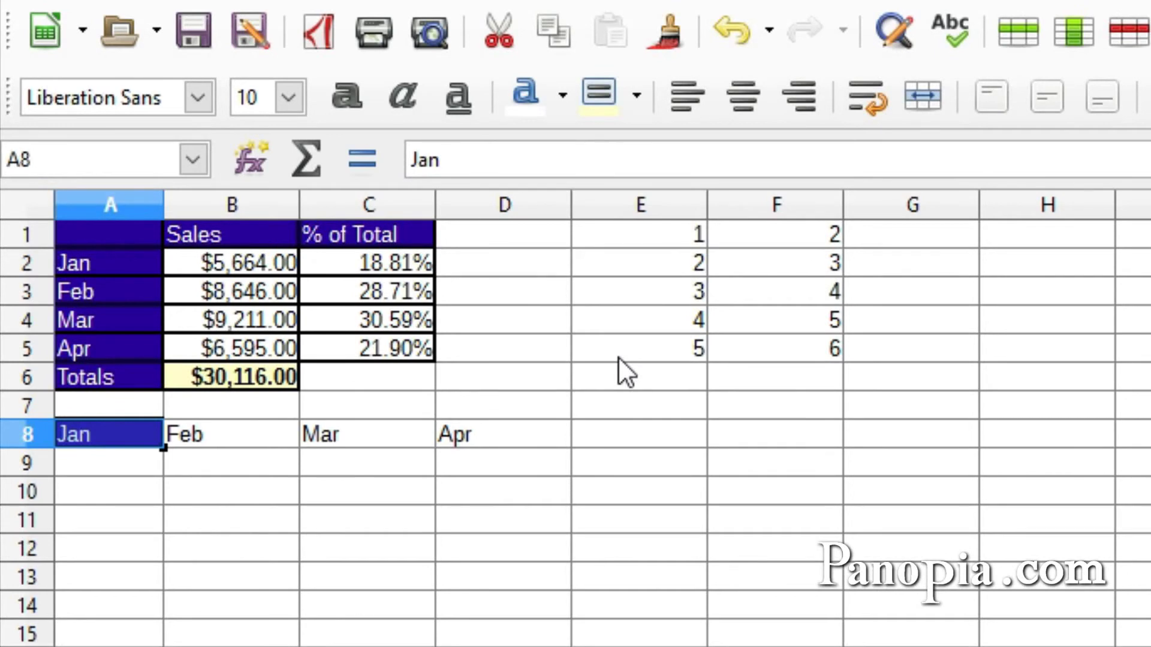
Clone B6's bold yellow currency format onto E1 through E6, showing $1.00 to $5.00.
left_click(242, 373)
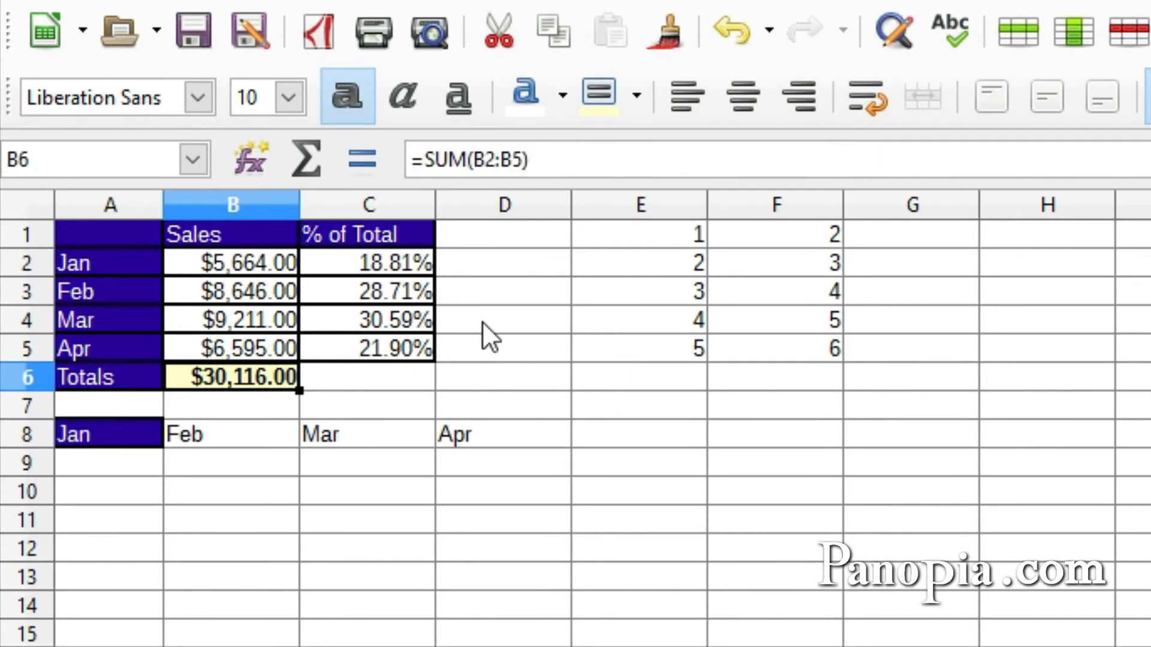
left_click(670, 28)
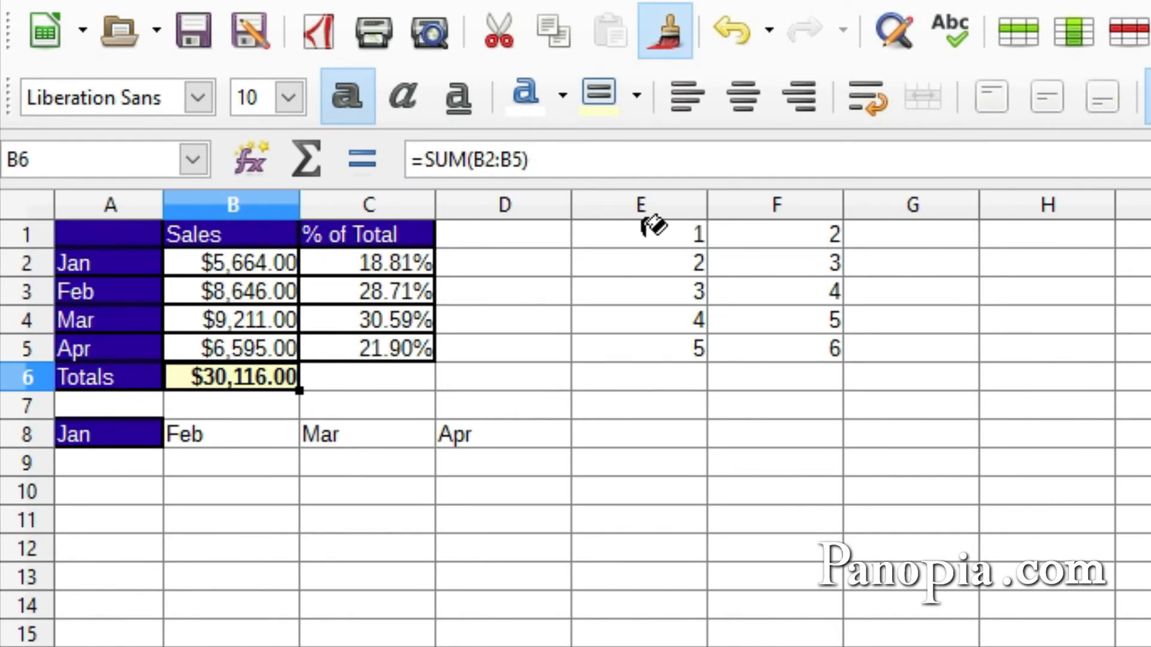
left_click(653, 234)
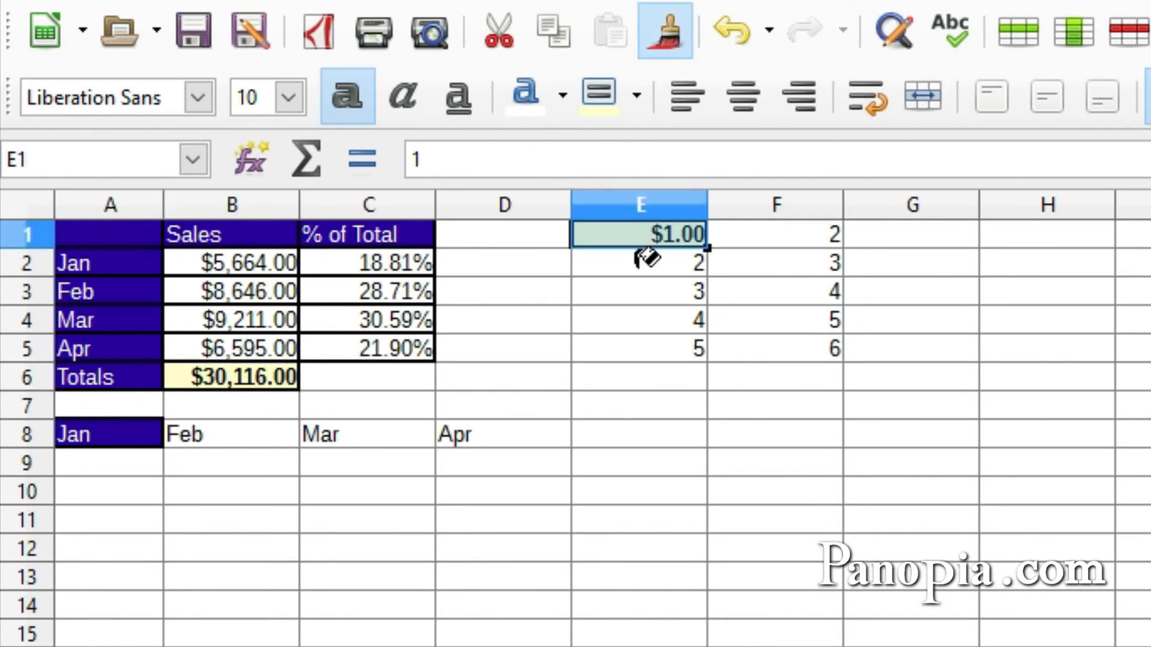
left_click(648, 264)
left_click(641, 294)
left_click(652, 318)
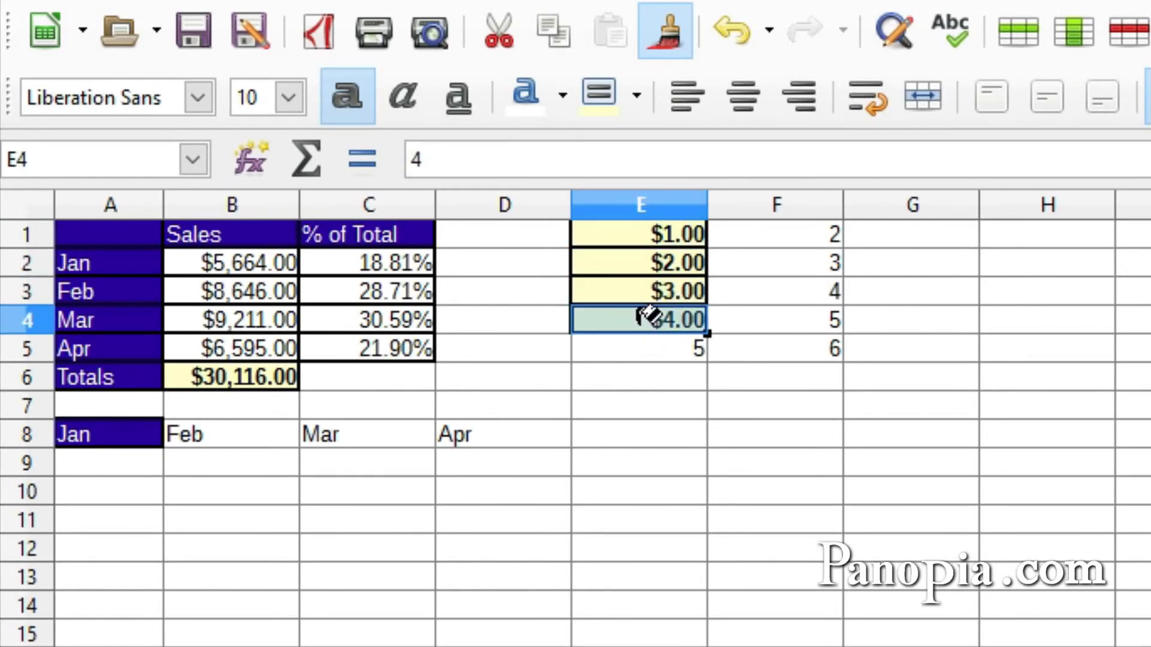
left_click(650, 377)
left_click(652, 353)
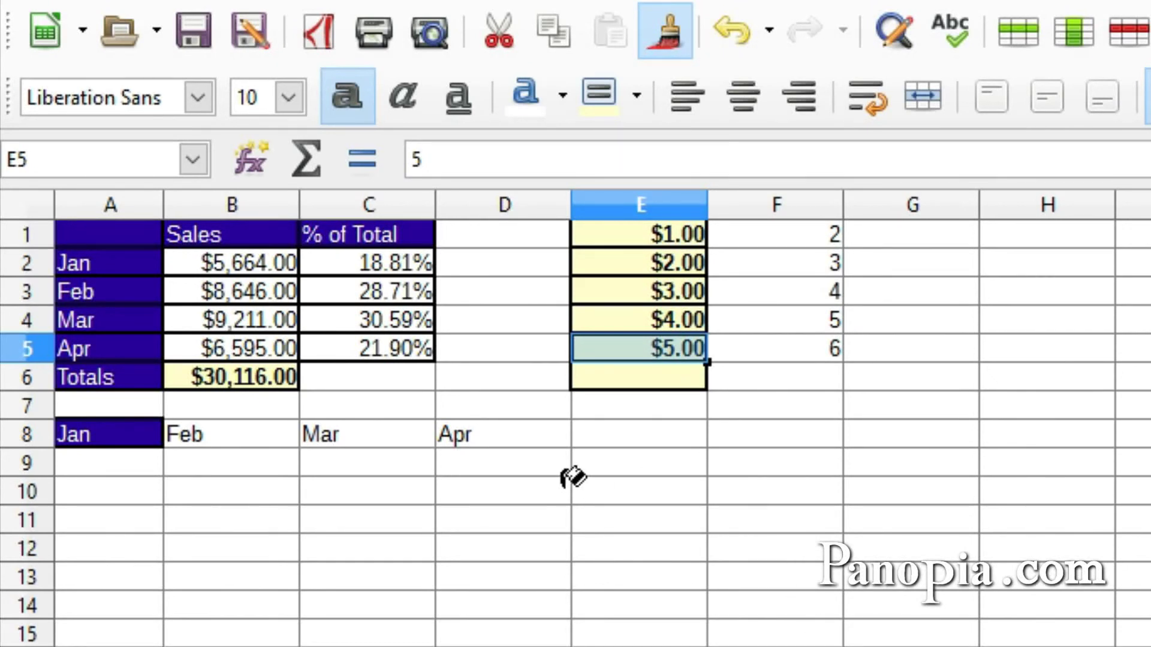
key("Escape")
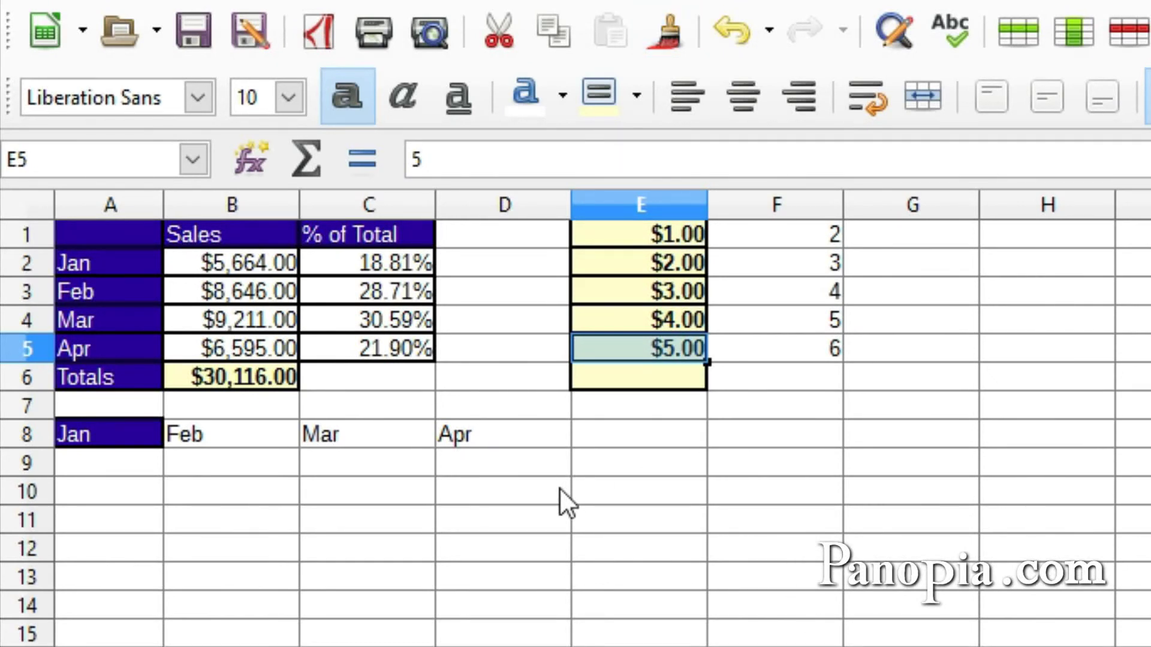